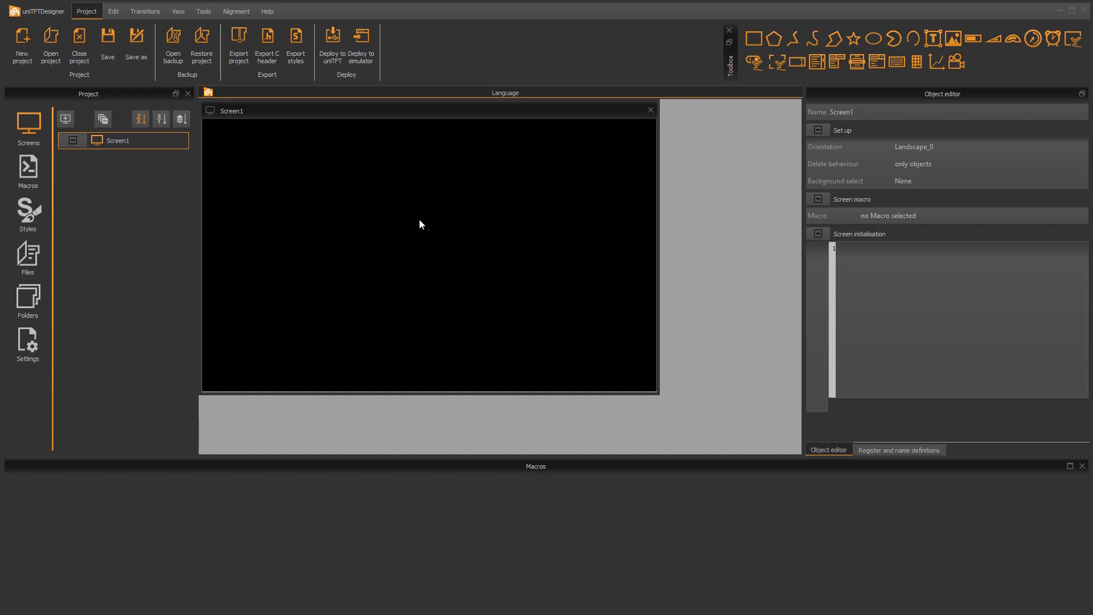
# Step: Add a second language column named German after English in the Language Editor
pyautogui.click(204, 12)
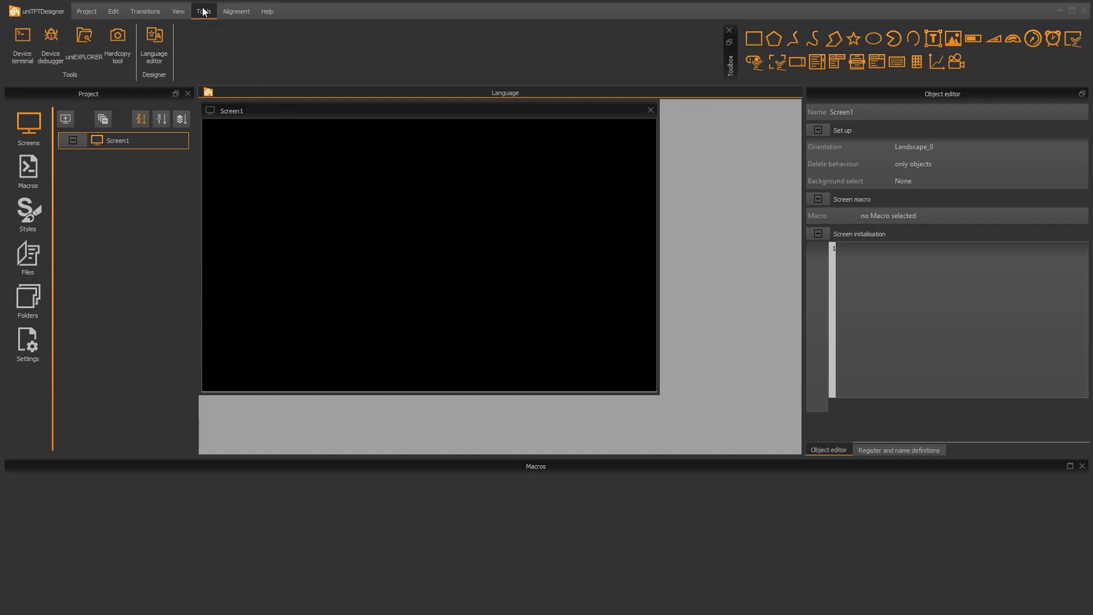
pyautogui.click(156, 39)
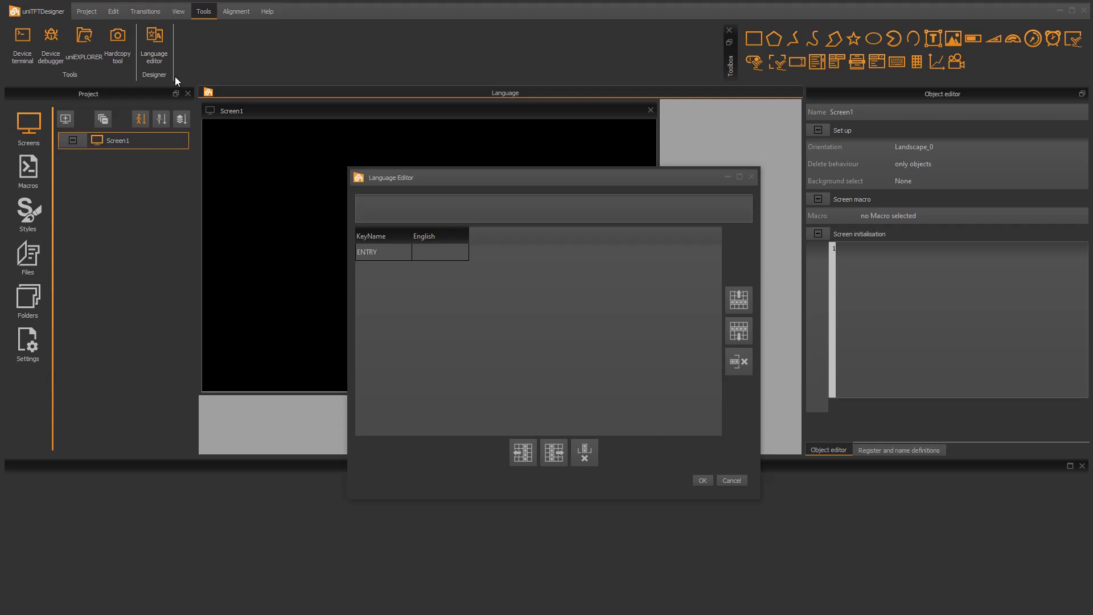
pyautogui.click(435, 238)
pyautogui.click(558, 454)
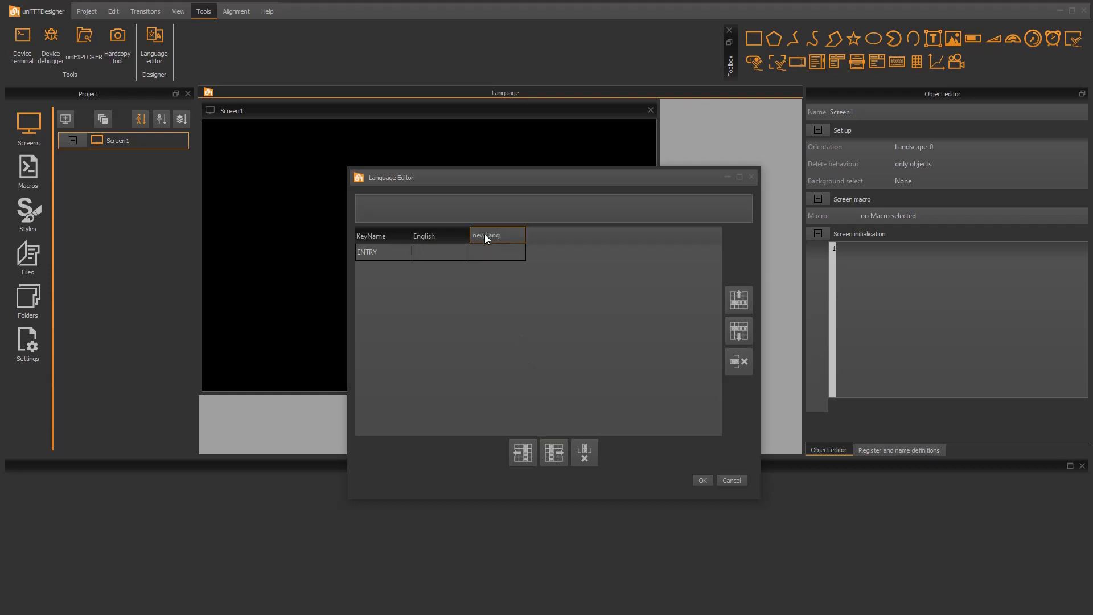
pyautogui.doubleClick(484, 234)
pyautogui.write('German')
pyautogui.press('Return')
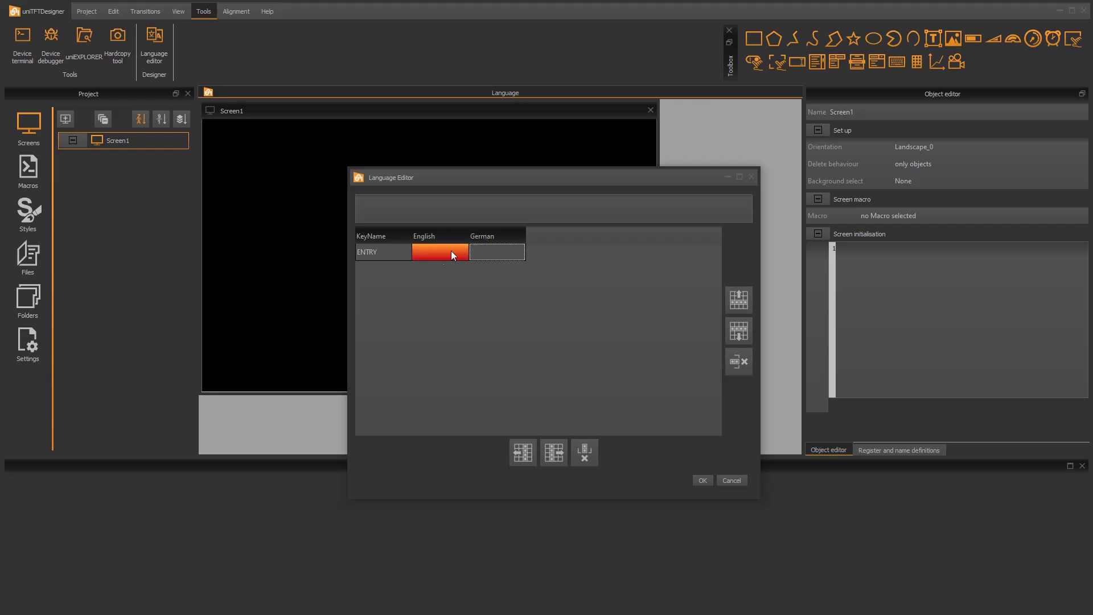
# Step: Rename the first language key as HELLO
pyautogui.click(377, 254)
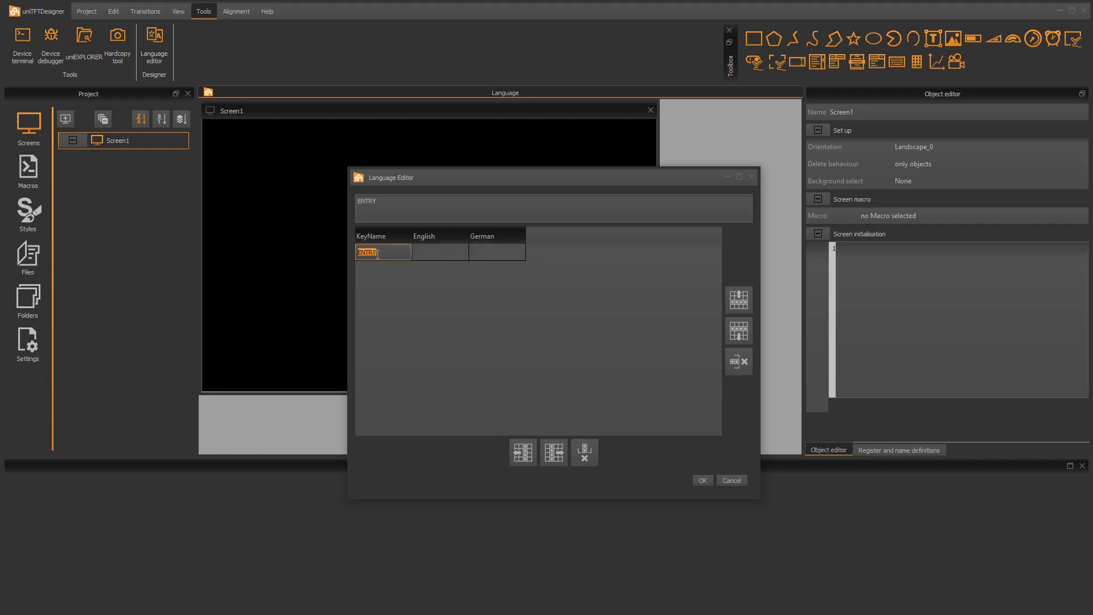
pyautogui.write('hello')
pyautogui.press('Return')
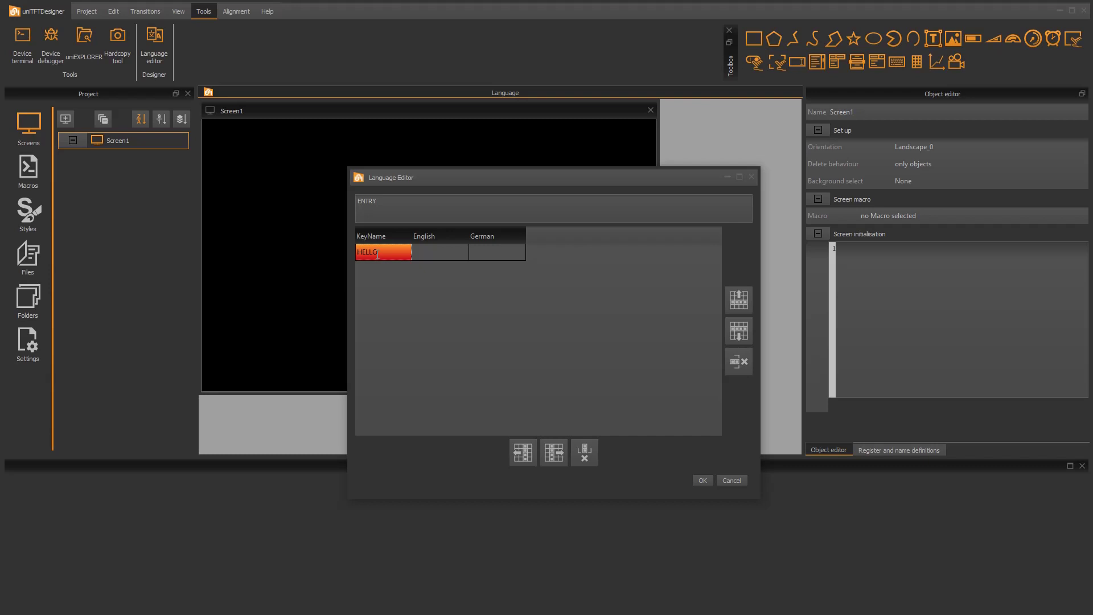
# Step: Enter "Hello world" as the English and "Hallo Welt" as the German text for the HELLO key, and save the language table
pyautogui.click(421, 252)
pyautogui.click(421, 251)
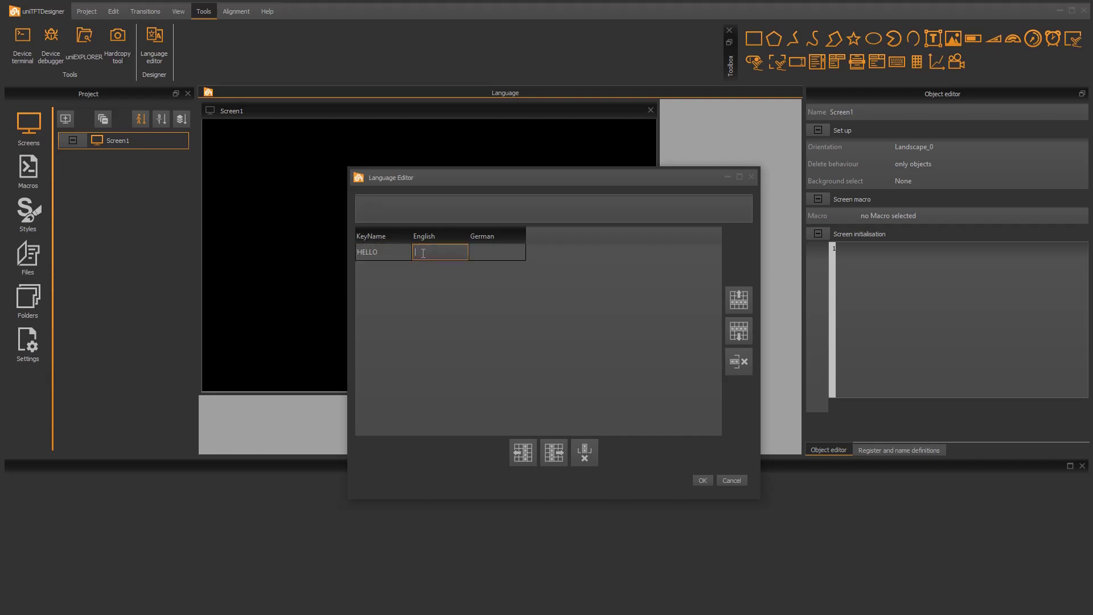
pyautogui.write('Hello world')
pyautogui.press('Return')
pyautogui.click(483, 251)
pyautogui.click(484, 251)
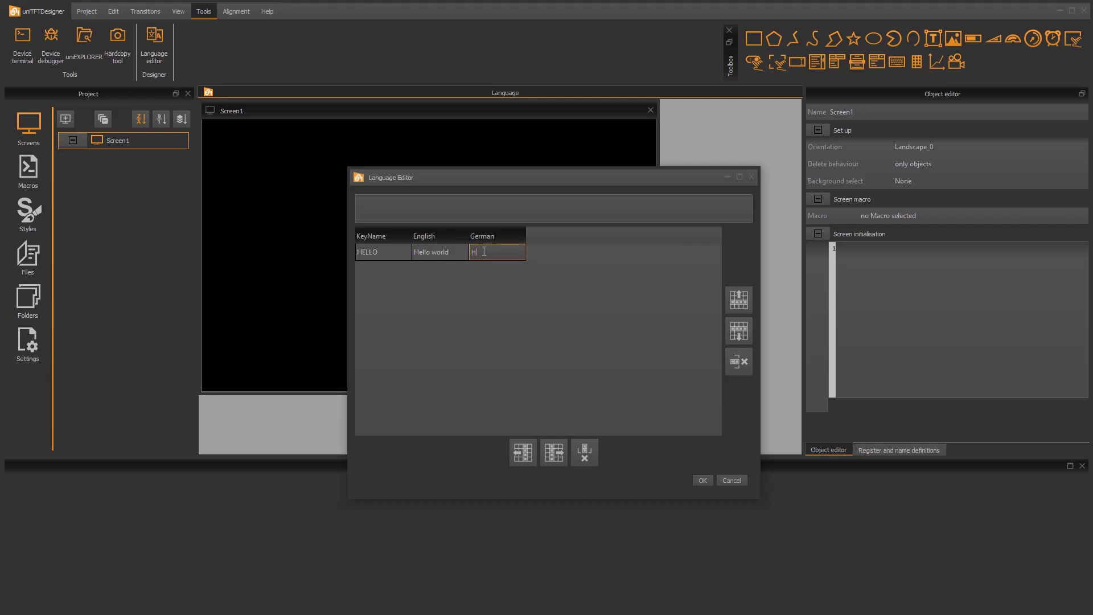
pyautogui.write('Hallo Welt')
pyautogui.press('Return')
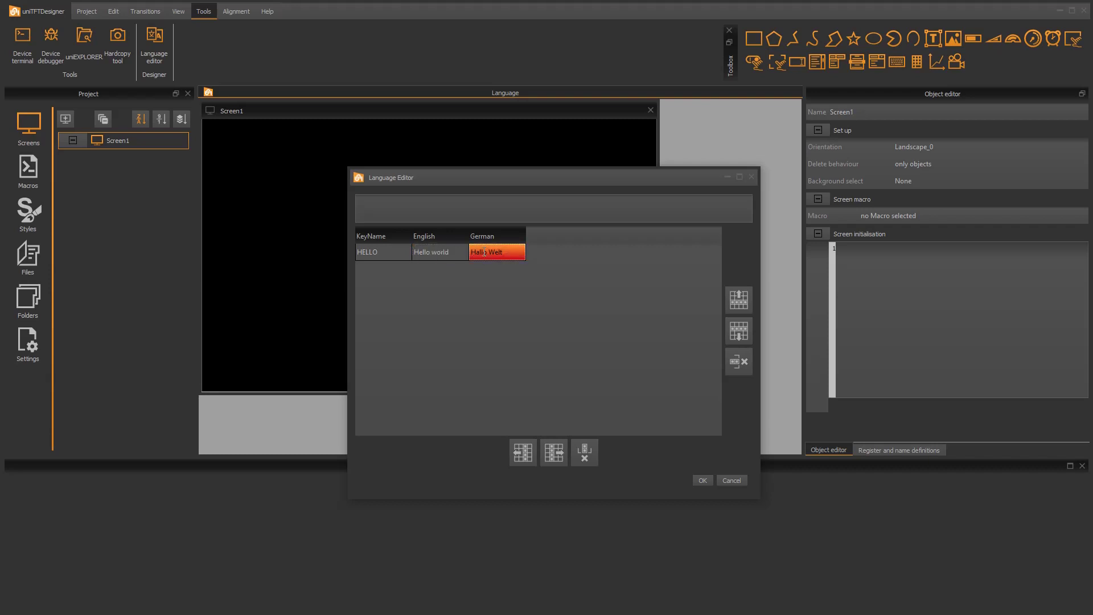
pyautogui.click(702, 479)
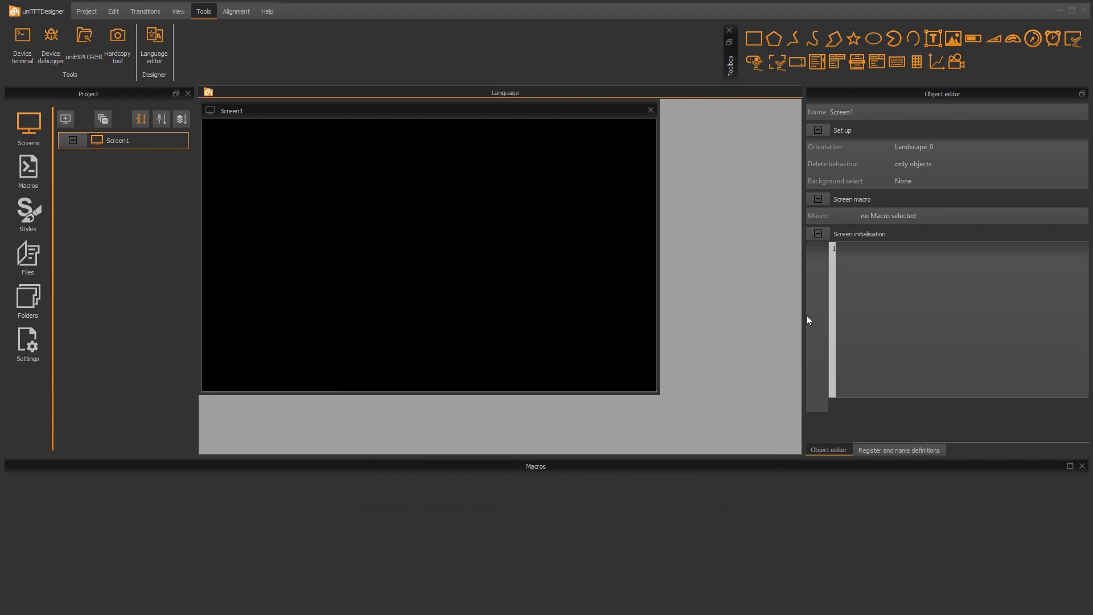
# Step: Place a text object at about x 363, y 214 on Screen1 and give it the text style ts_Arial60_White
pyautogui.moveTo(934, 38); pyautogui.dragTo(426, 277)
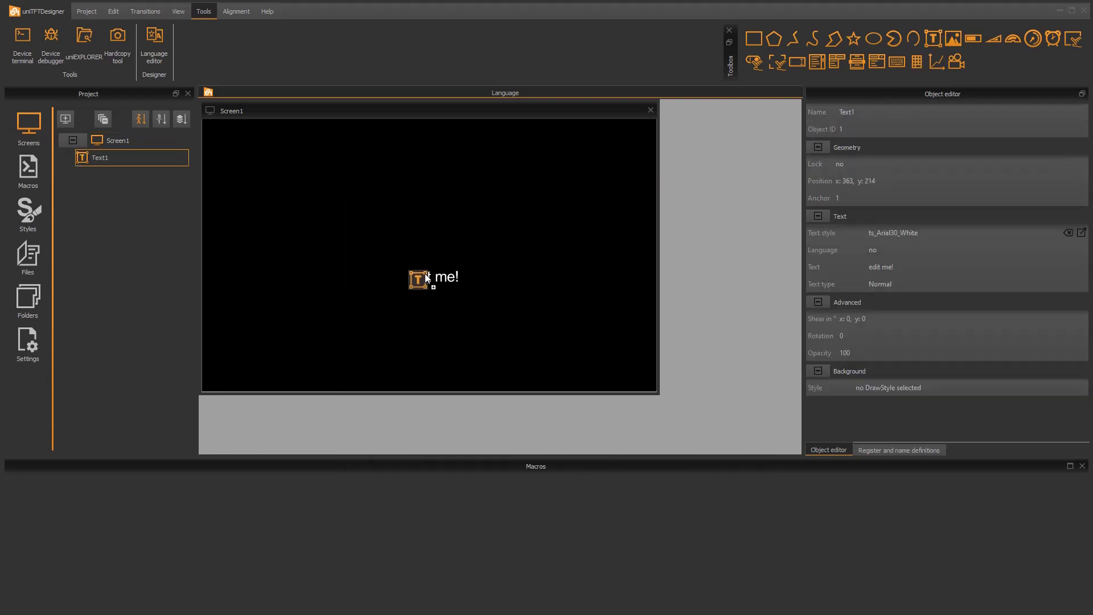
pyautogui.click(907, 229)
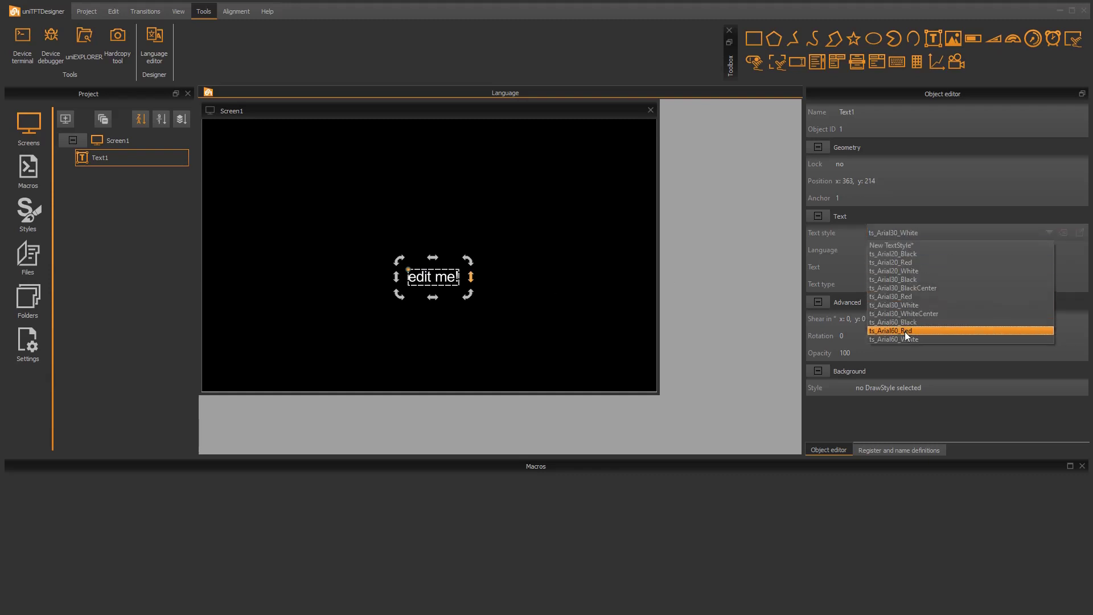
pyautogui.click(906, 339)
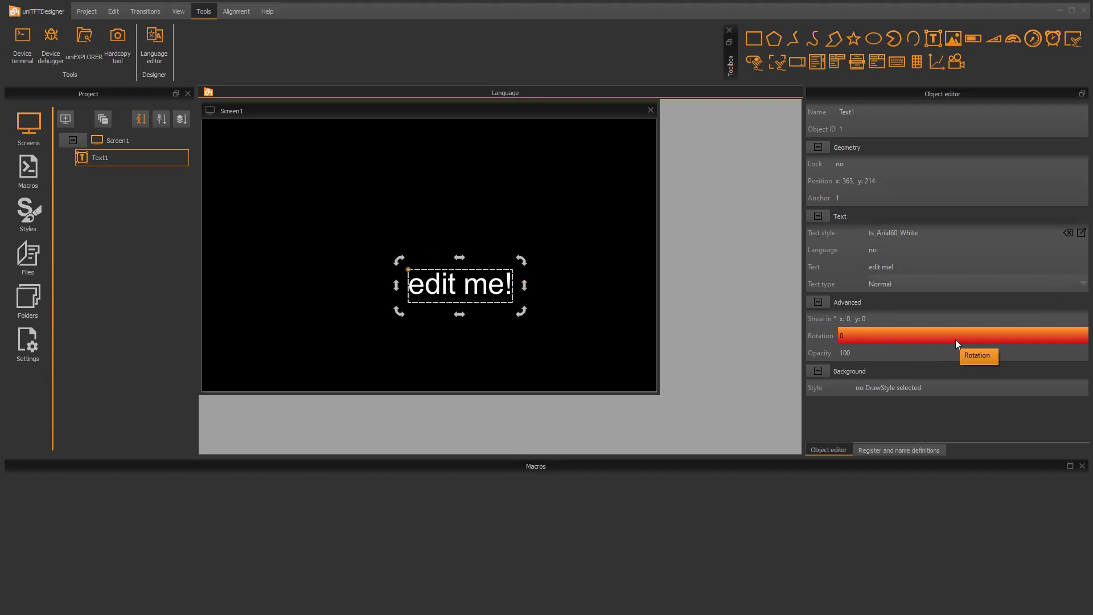
# Step: Make the text object language-dependent and assign it the key HELLO
pyautogui.click(906, 251)
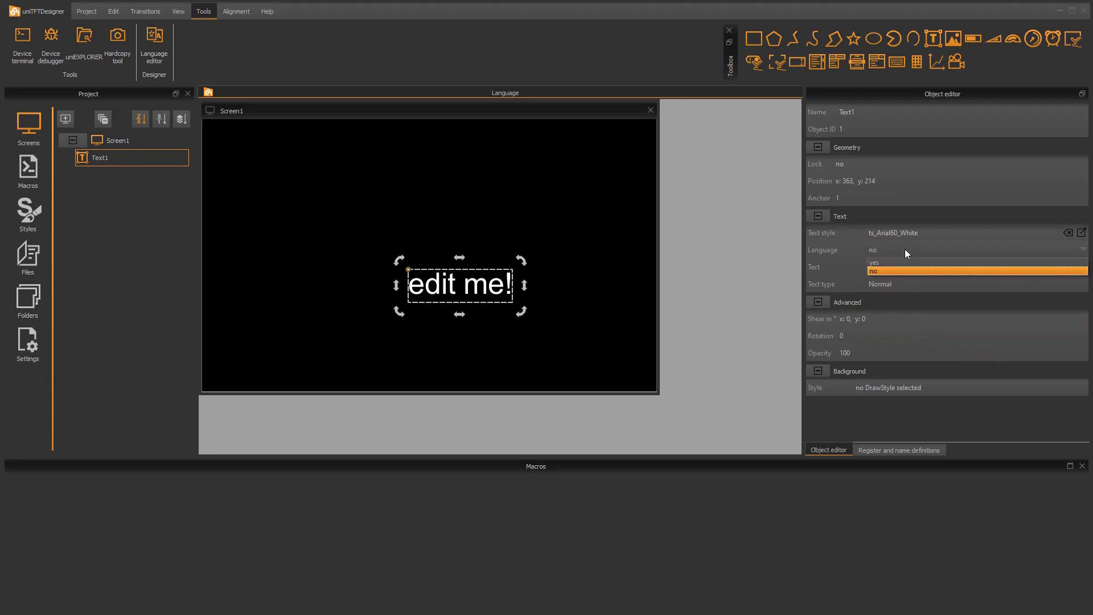
pyautogui.click(897, 261)
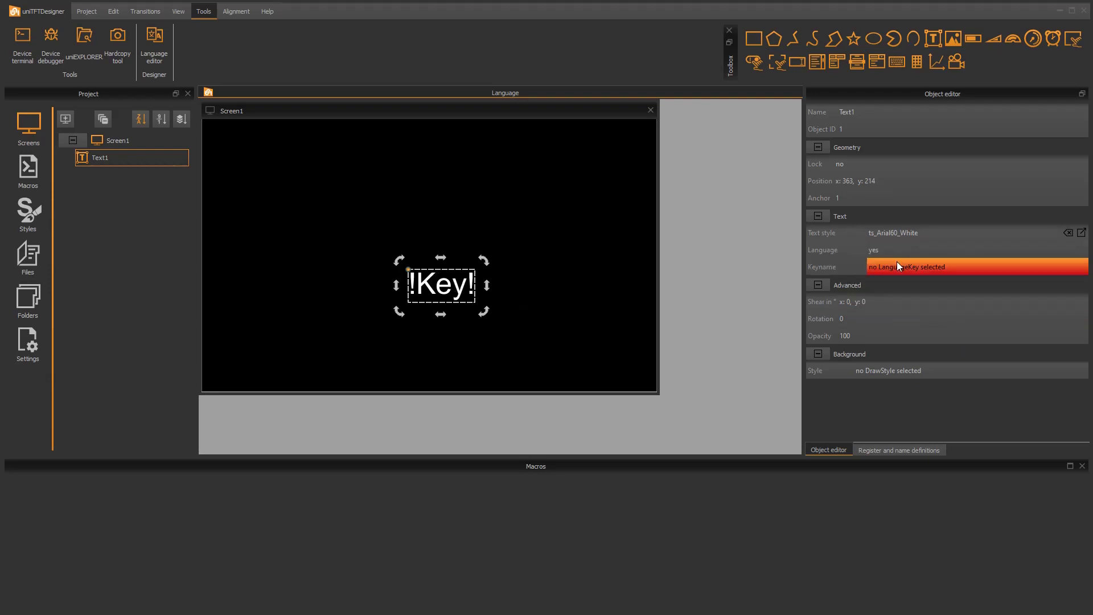
pyautogui.click(946, 267)
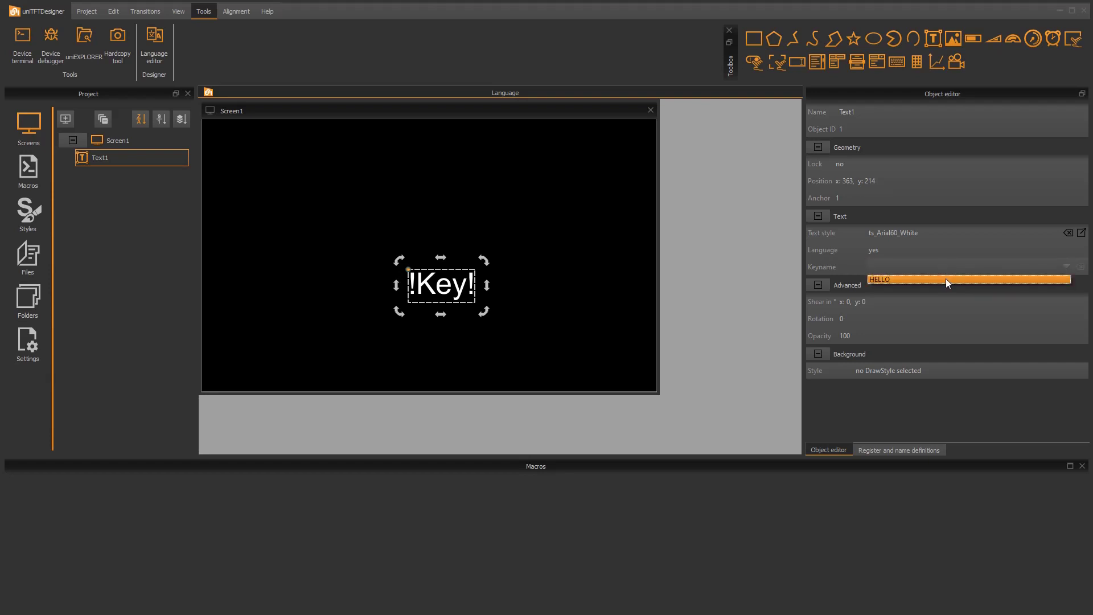
pyautogui.click(947, 279)
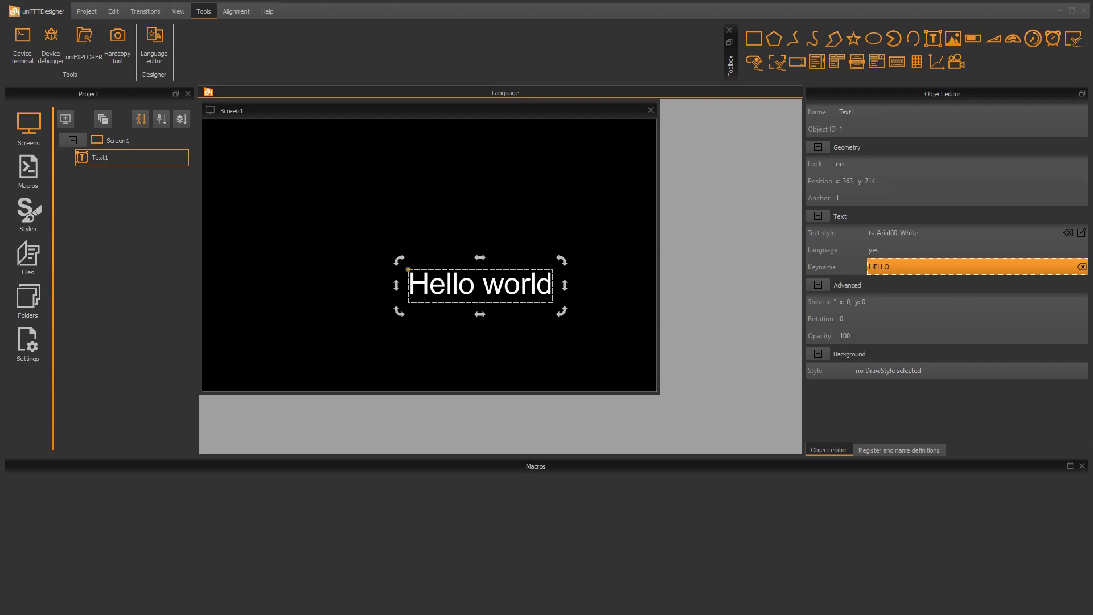
pyautogui.click(320, 352)
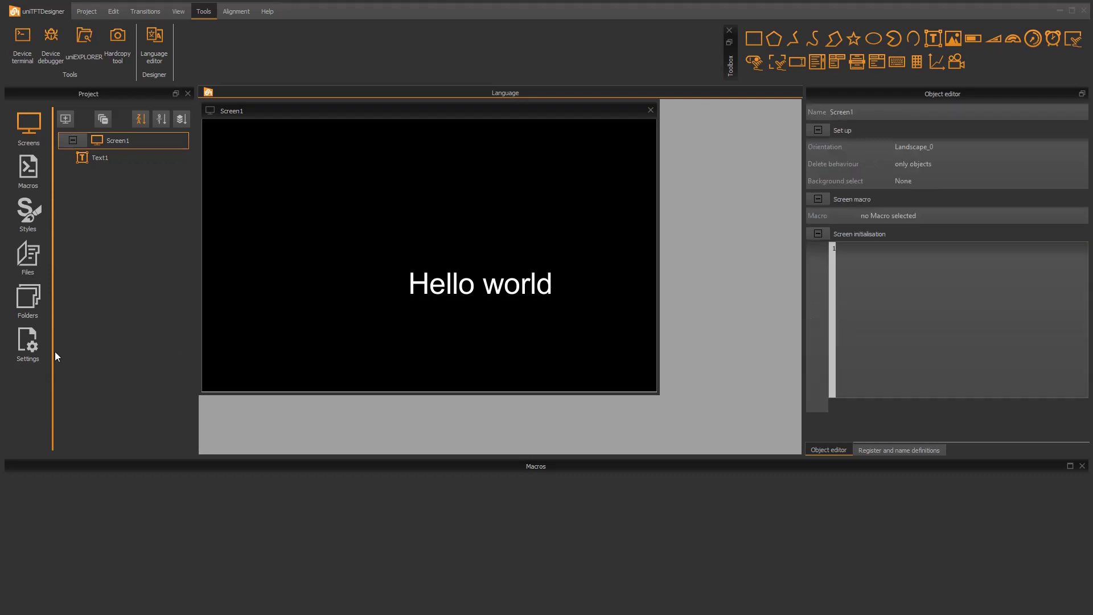
# Step: Set the project's default language to German
pyautogui.click(26, 348)
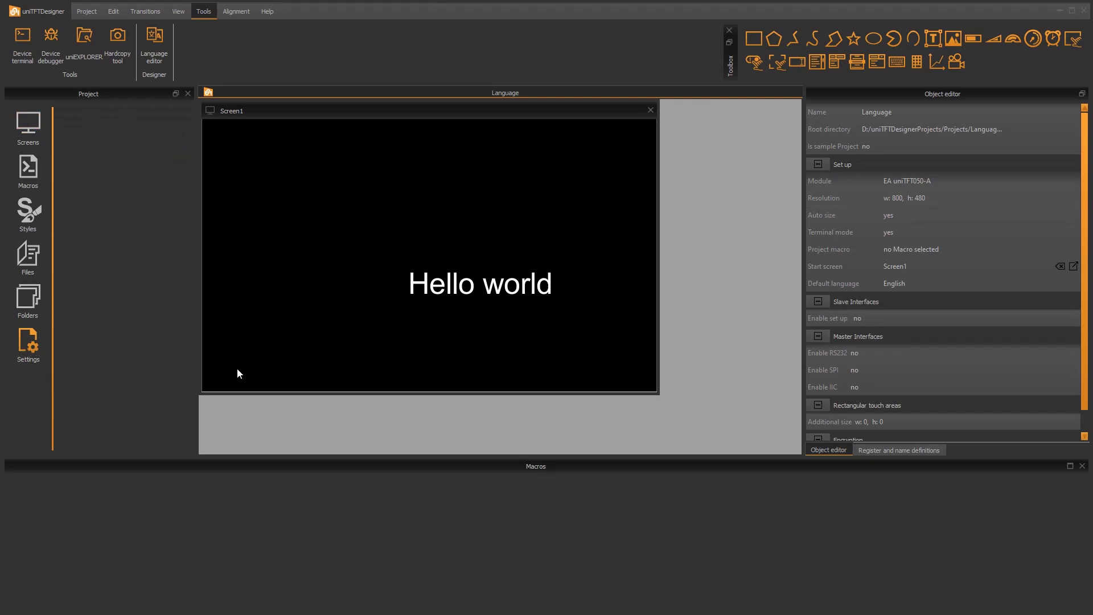
pyautogui.click(935, 282)
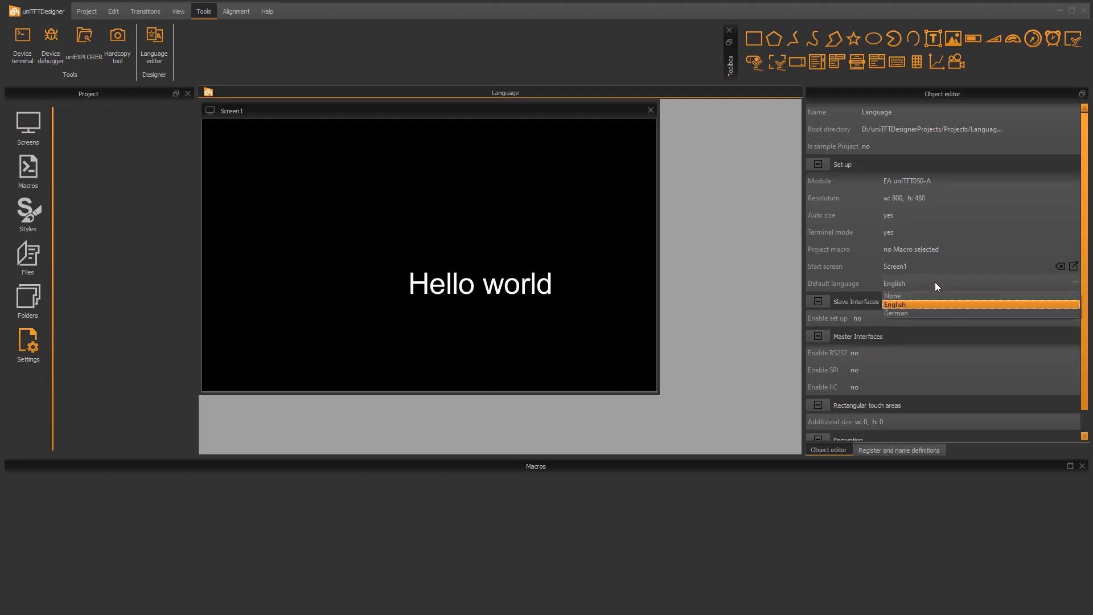
pyautogui.click(910, 313)
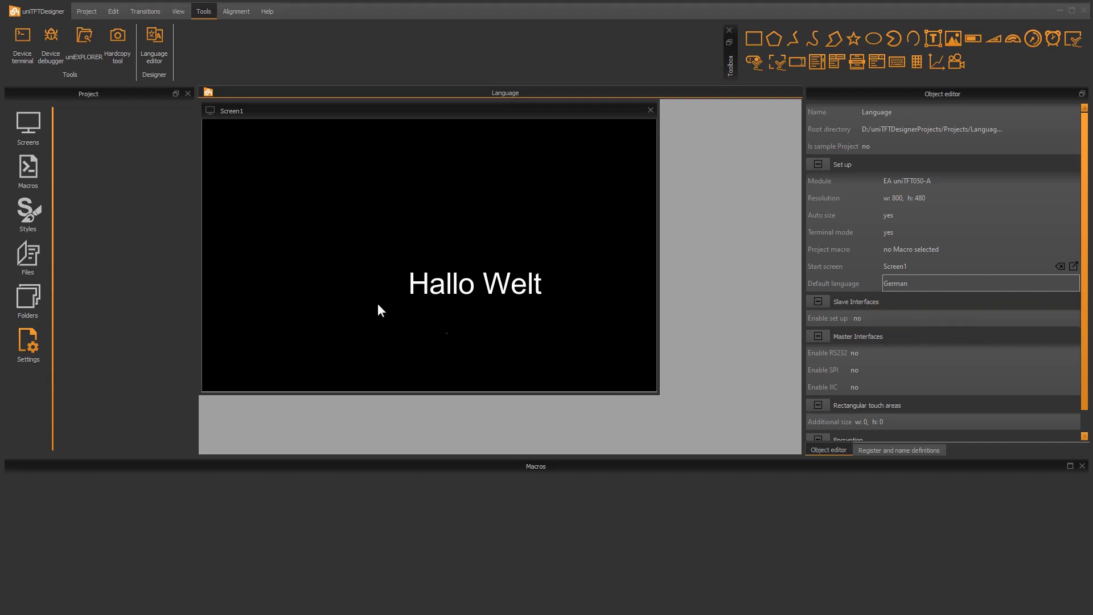
# Step: Add five new key rows below HELLO in the Language Editor
pyautogui.click(153, 40)
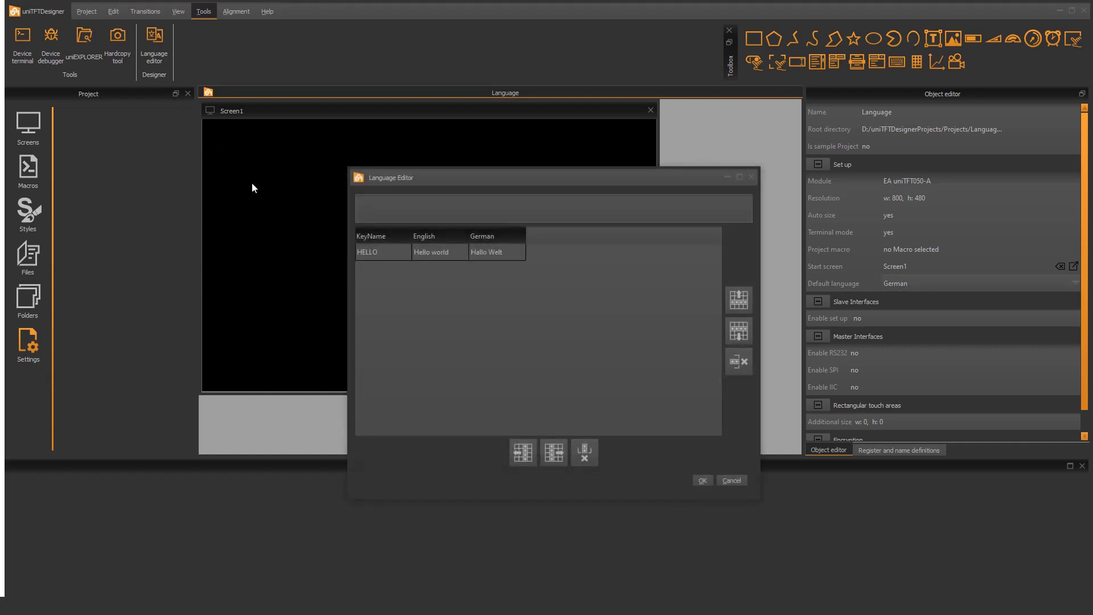
pyautogui.click(371, 254)
pyautogui.click(739, 330)
pyautogui.click(739, 331)
pyautogui.click(739, 330)
pyautogui.click(739, 330)
pyautogui.click(739, 330)
# Step: Name the five new language keys MONDAY, TUESDAY, WEDNESDAY, THURSDAY and FRIDAY from top to bottom
pyautogui.doubleClick(383, 270)
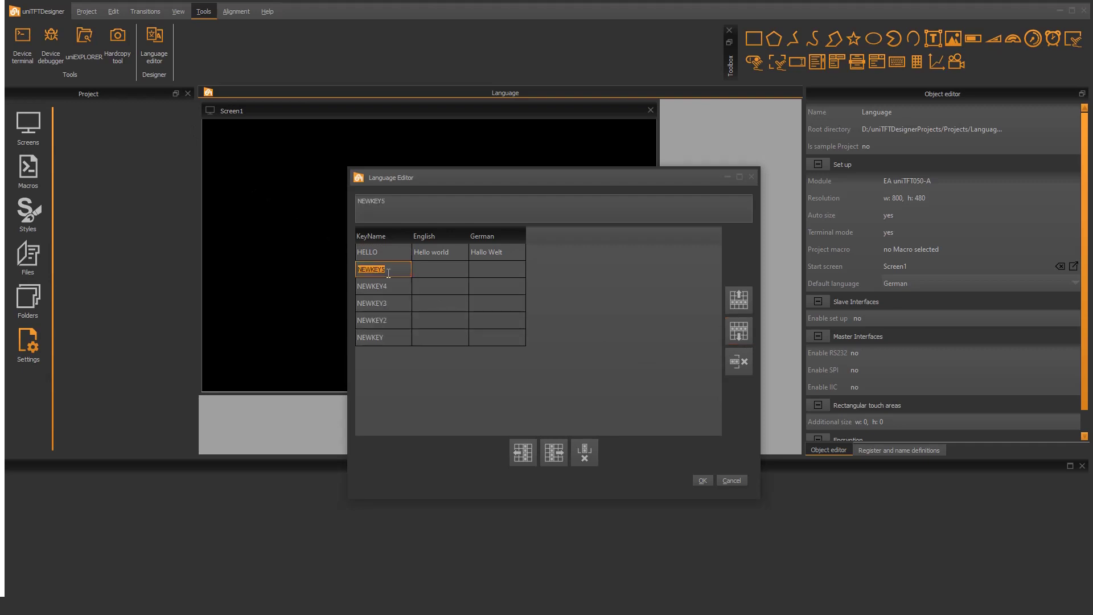
pyautogui.write('tuesday')
pyautogui.doubleClick(381, 304)
pyautogui.write('wednesday')
pyautogui.doubleClick(383, 320)
pyautogui.write('thursday')
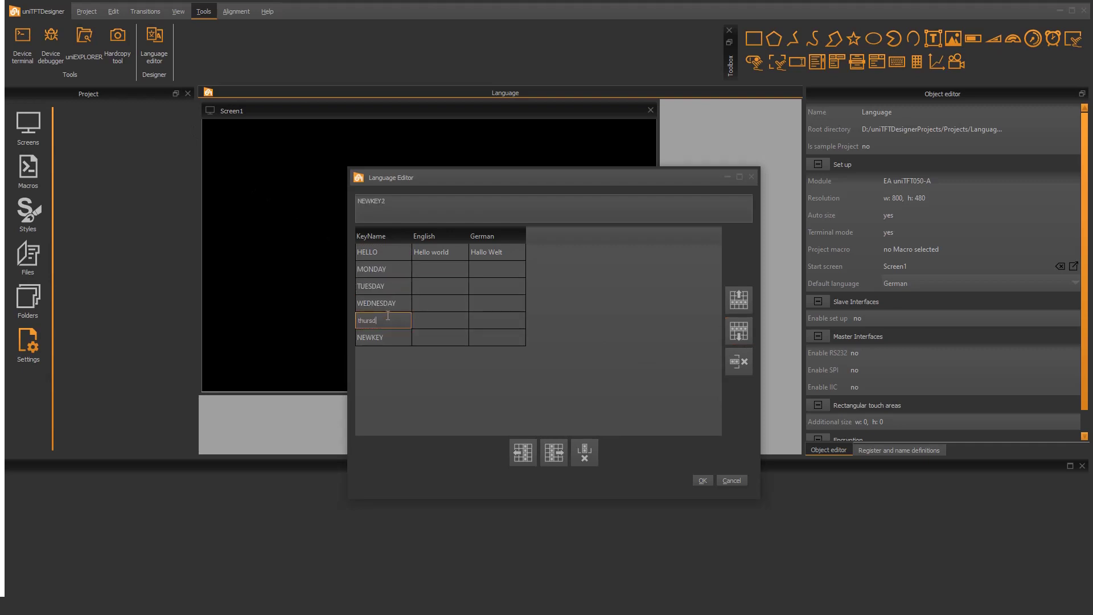
pyautogui.doubleClick(384, 337)
pyautogui.write('friday')
# Step: Fill in the English texts Monday, Tuesday, Wednesday, Thursday and Friday for the matching weekday keys
pyautogui.doubleClick(440, 270)
pyautogui.write('Monday')
pyautogui.doubleClick(462, 289)
pyautogui.write('Tuesday')
pyautogui.doubleClick(456, 302)
pyautogui.write('Wednesday')
pyautogui.doubleClick(441, 320)
pyautogui.write('Thu')
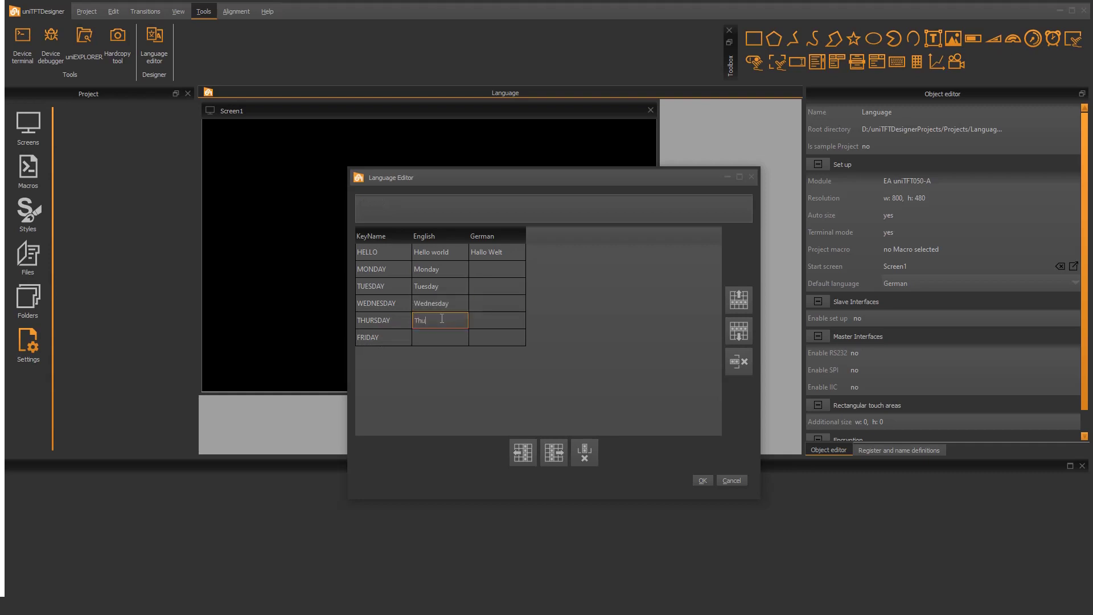
pyautogui.write('rsdayday')
# Step: Fill in the German texts Montag, Dienstag, Mittwoch, Donnerstag and Freitag for the weekday keys and save the language table
pyautogui.doubleClick(497, 270)
pyautogui.write('Montag')
pyautogui.doubleClick(497, 287)
pyautogui.write('Dienstag')
pyautogui.doubleClick(498, 304)
pyautogui.write('Mittwoch')
pyautogui.doubleClick(497, 321)
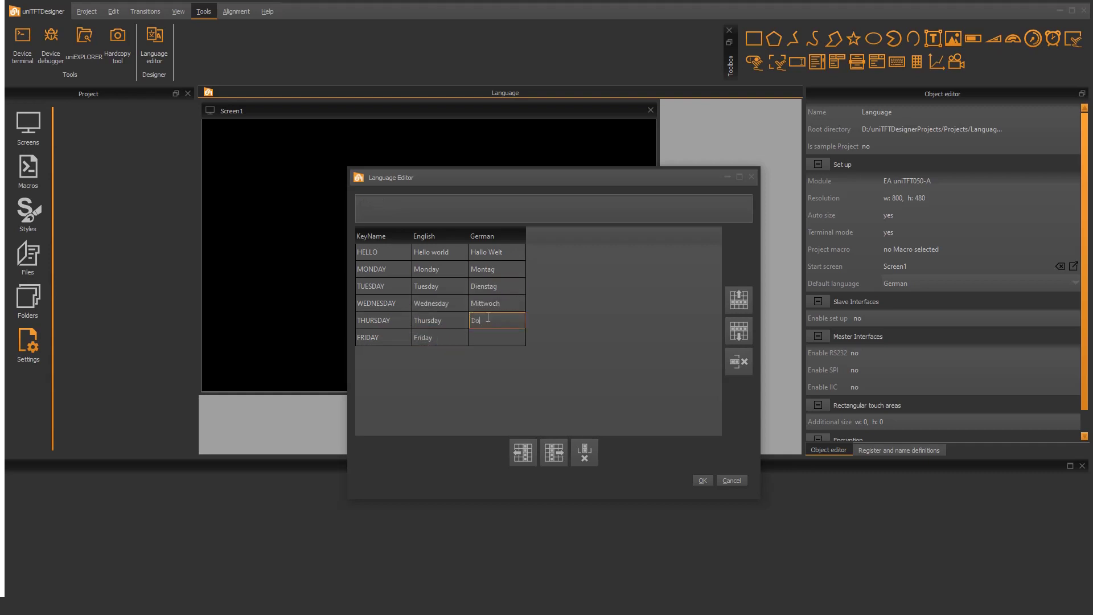
pyautogui.click(500, 337)
pyautogui.write('Freitag')
pyautogui.click(710, 480)
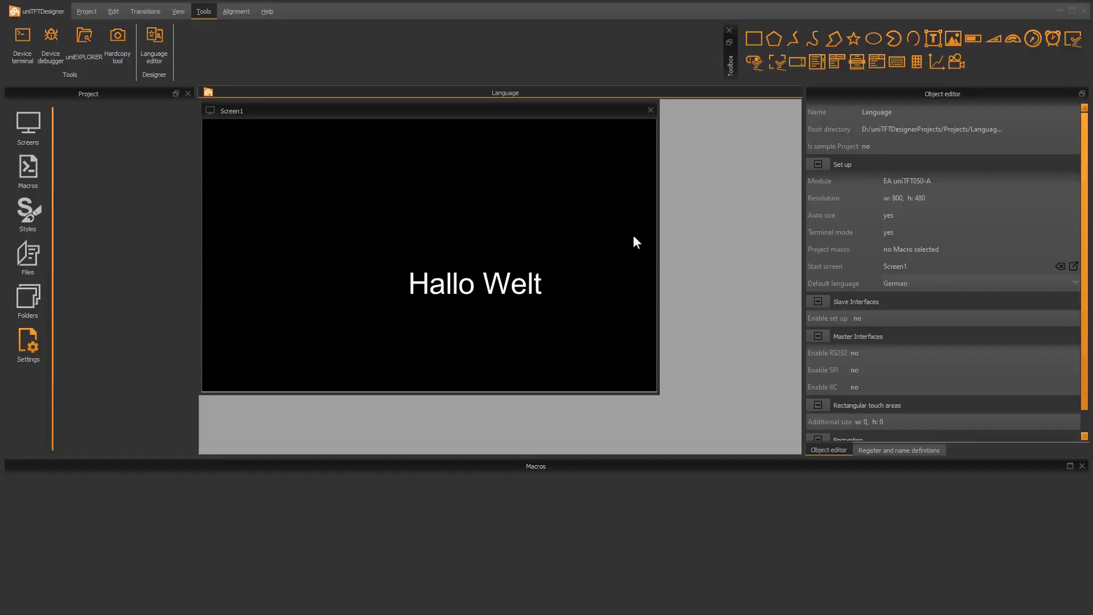
# Step: Place a spin box at about x 381, y 380 above the text and delete all six default entries of Spinbox 1
pyautogui.click(857, 62)
pyautogui.click(426, 184)
pyautogui.doubleClick(450, 201)
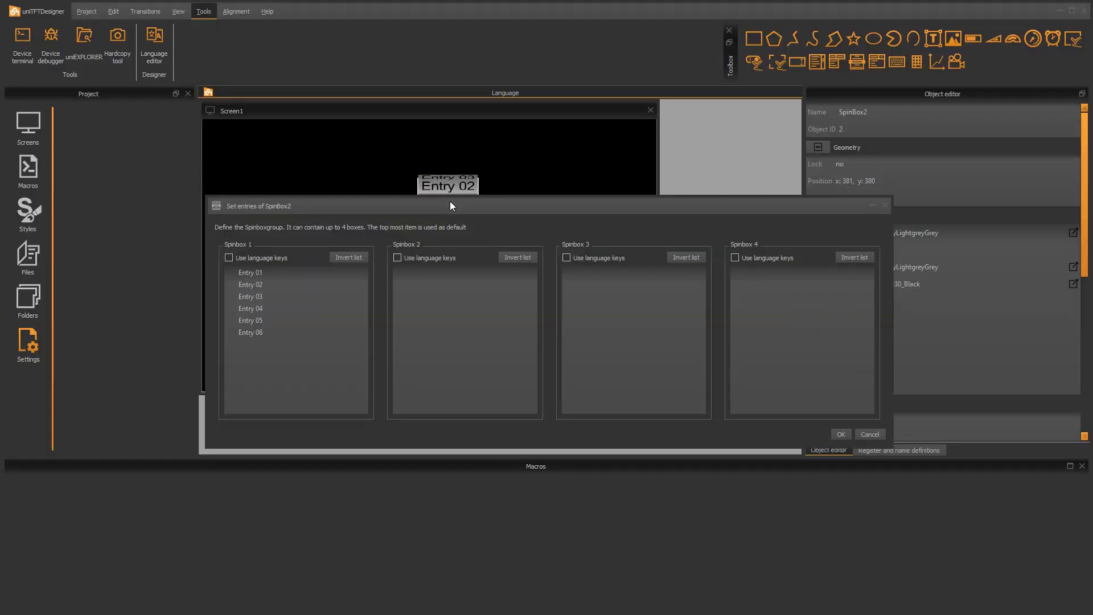
pyautogui.click(280, 272)
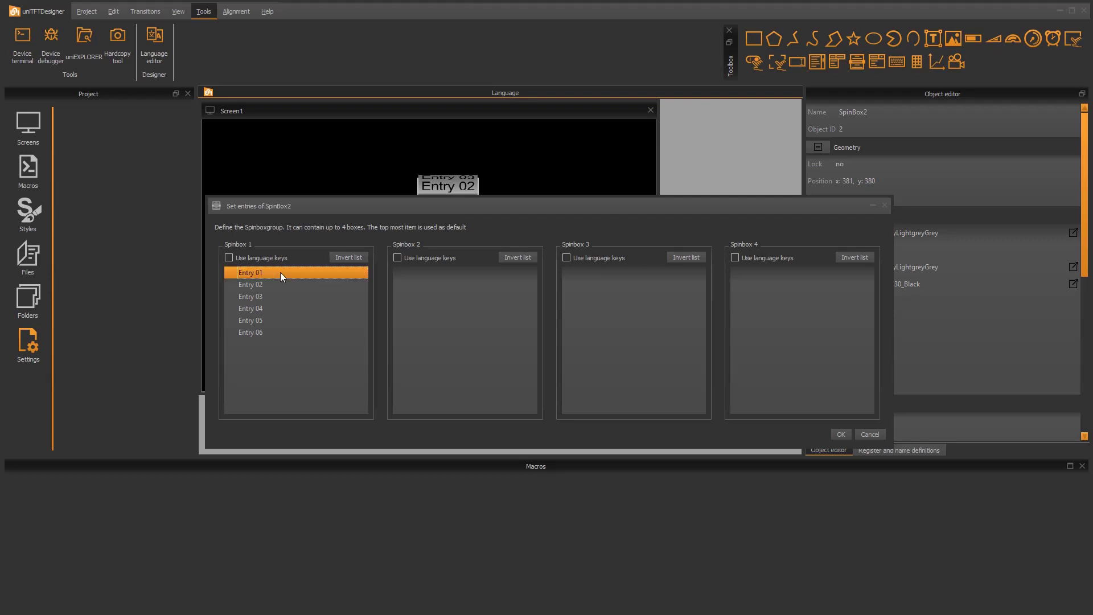
pyautogui.keyDown('shift'); pyautogui.click(257, 332); pyautogui.keyUp('shift')
pyautogui.press('Delete')
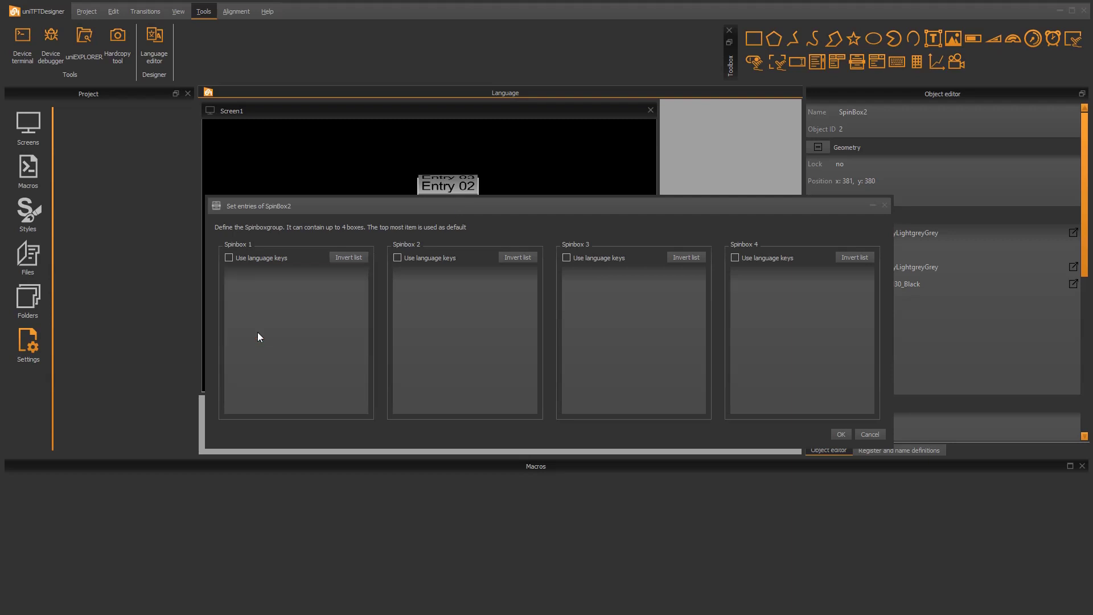
# Step: Enable language keys for Spinbox 1 and add entries for the MONDAY and TUESDAY keys
pyautogui.click(228, 257)
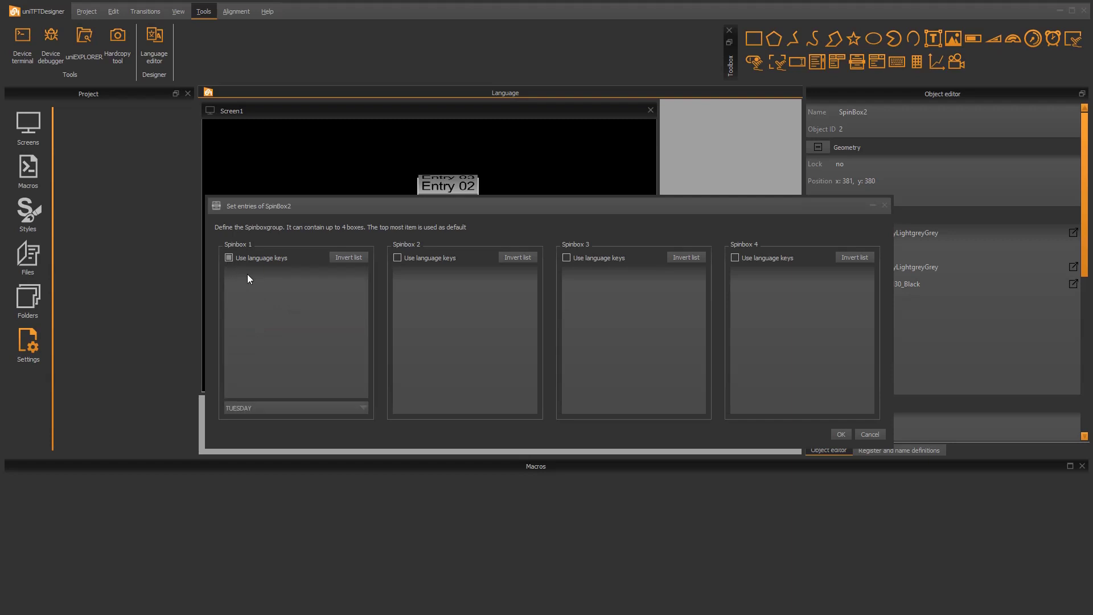
pyautogui.doubleClick(247, 274)
pyautogui.click(251, 409)
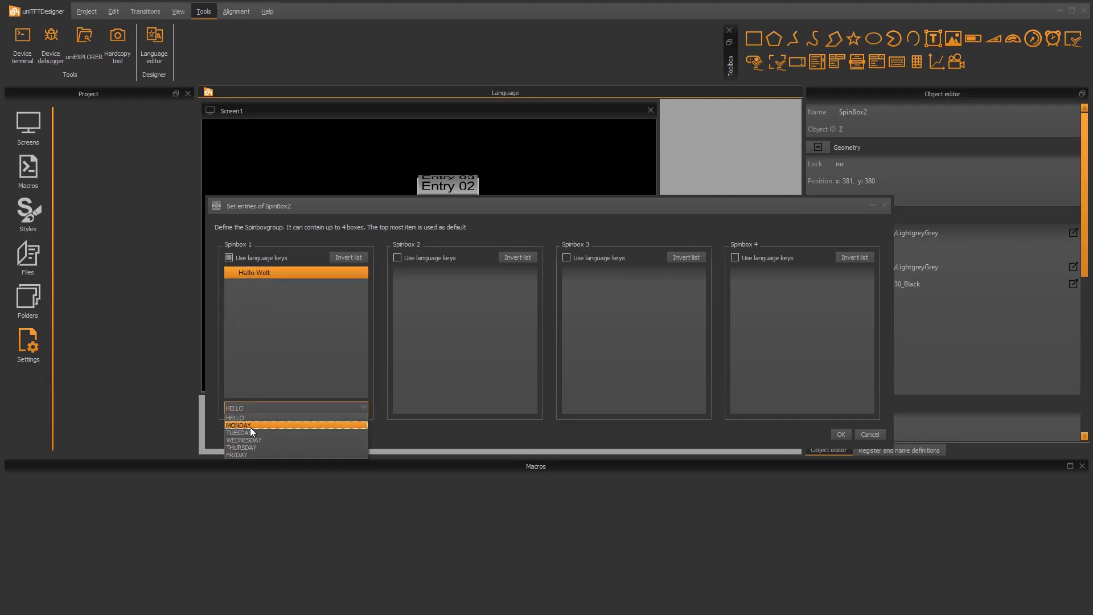
pyautogui.click(251, 425)
pyautogui.doubleClick(253, 287)
pyautogui.click(250, 407)
pyautogui.click(249, 433)
# Step: Add Spinbox 1 entries for the WEDNESDAY, THURSDAY and FRIDAY keys and accept the entry list
pyautogui.doubleClick(248, 296)
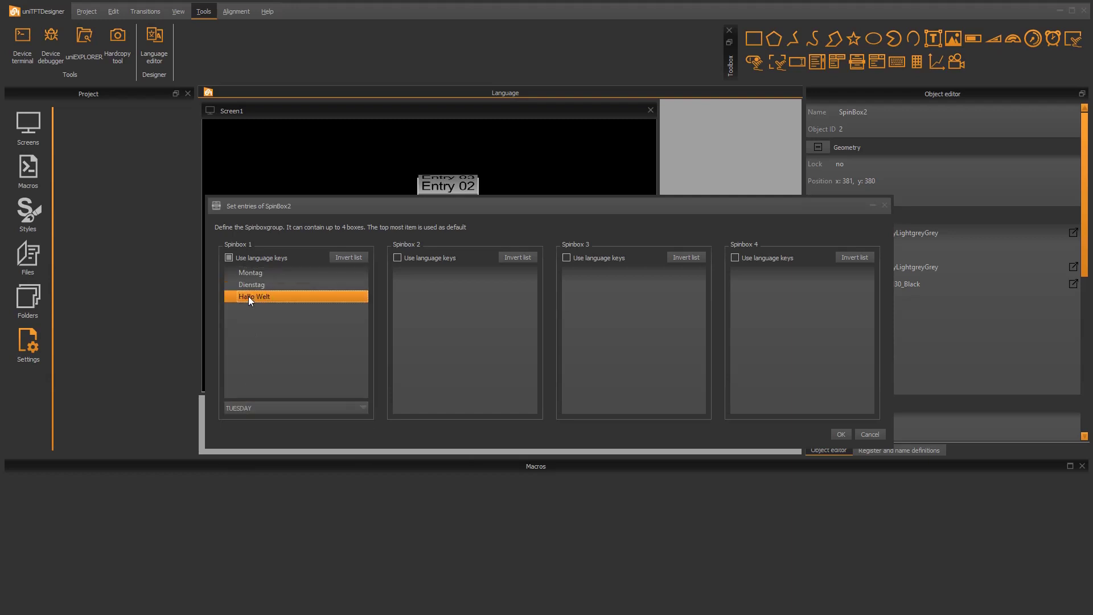
pyautogui.click(250, 407)
pyautogui.click(249, 440)
pyautogui.doubleClick(250, 308)
pyautogui.click(251, 407)
pyautogui.click(241, 454)
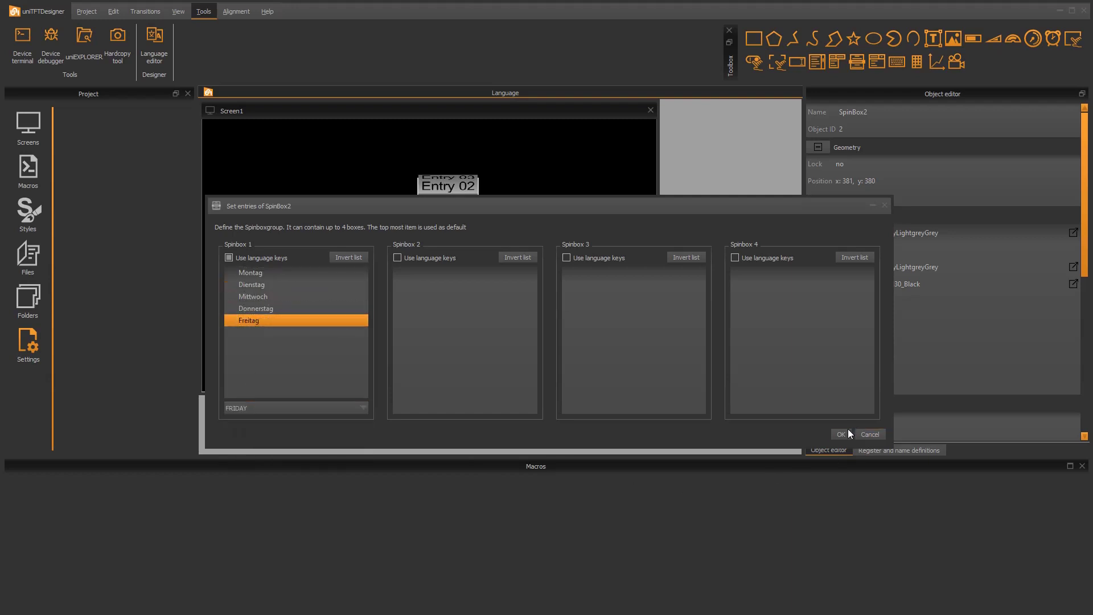
pyautogui.click(843, 433)
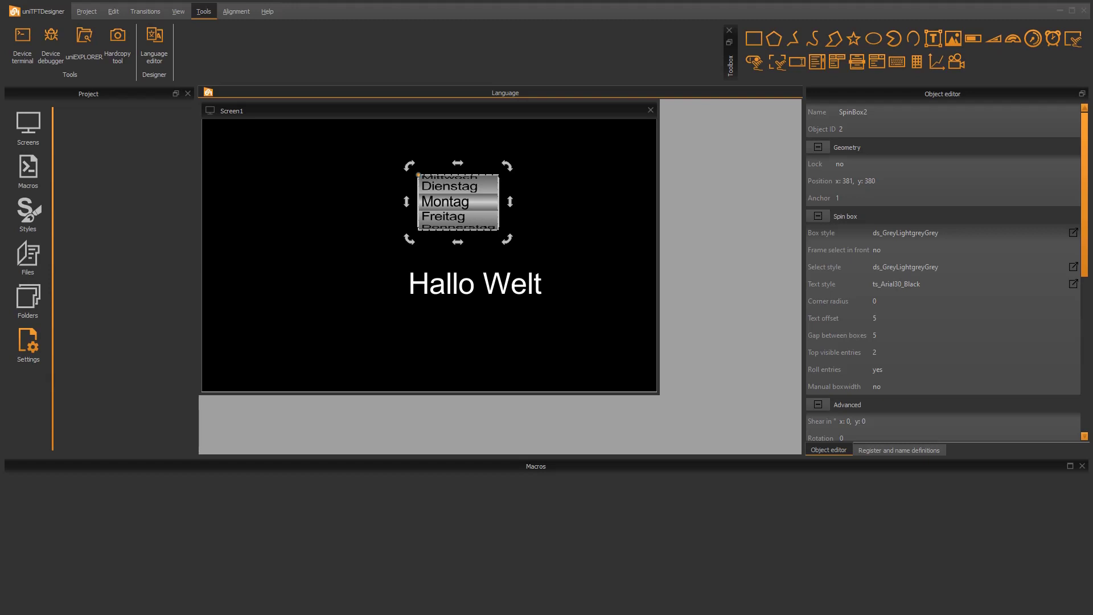
# Step: Place a combo box at about x 77, y 426 in the upper-left part of Screen1 and delete all its default entries
pyautogui.moveTo(879, 62); pyautogui.dragTo(257, 161)
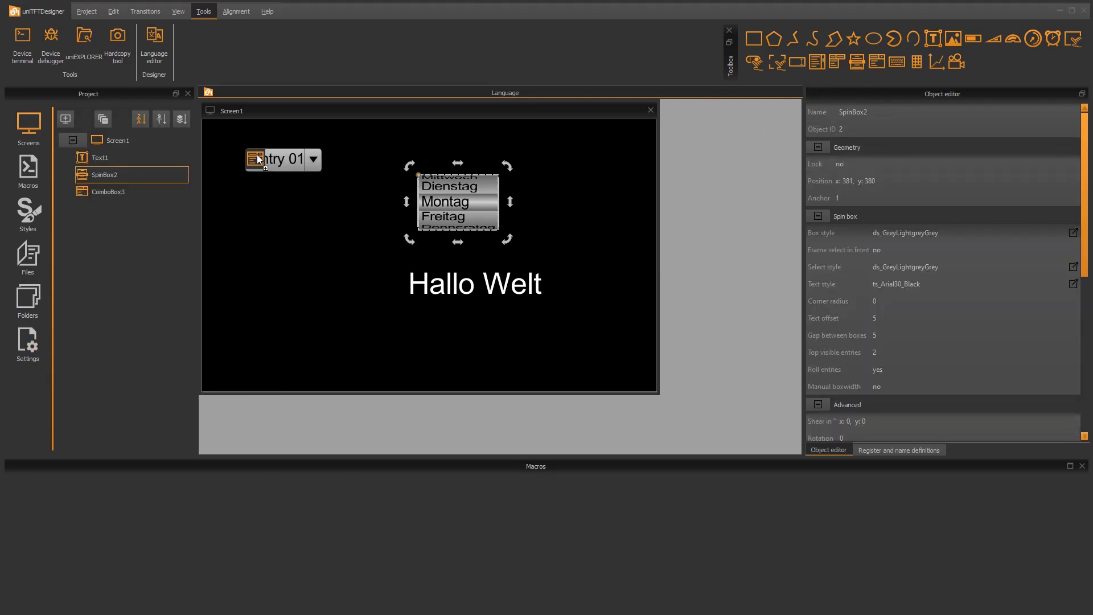
pyautogui.doubleClick(290, 160)
pyautogui.click(500, 274)
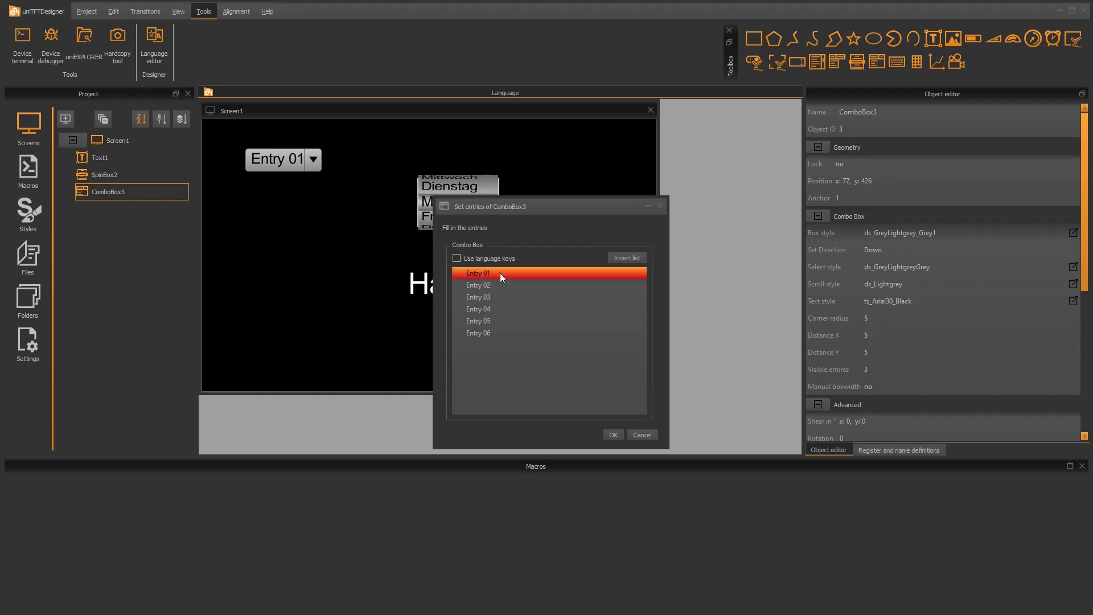
pyautogui.click(494, 334)
pyautogui.hotkey('ctrl', 'a')
pyautogui.press('Delete')
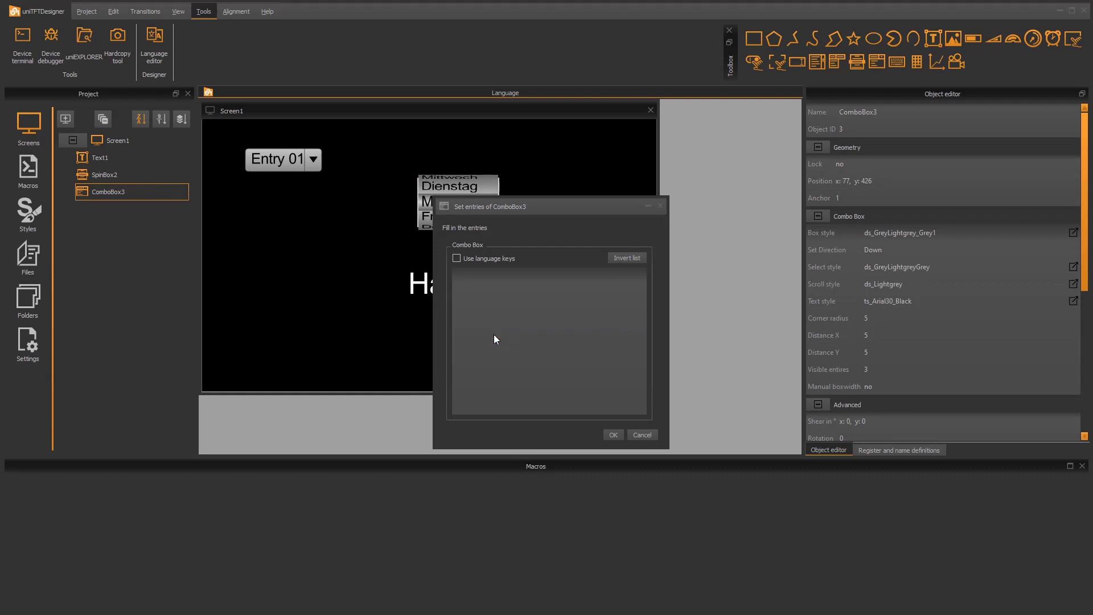
# Step: Add the entries English and German to the combo box's entry list
pyautogui.doubleClick(472, 271)
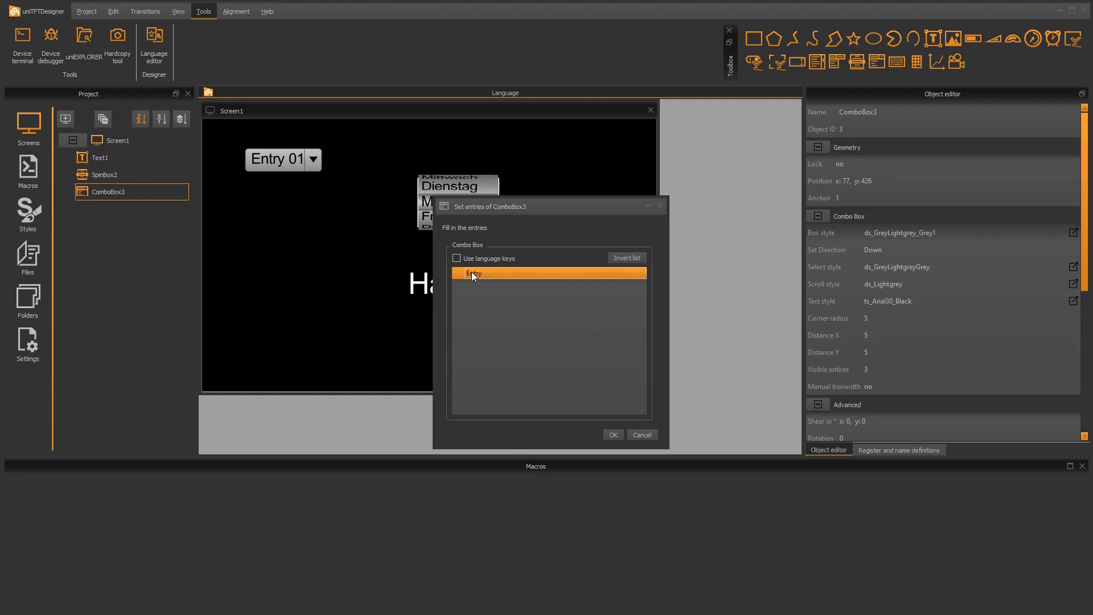
pyautogui.write('English')
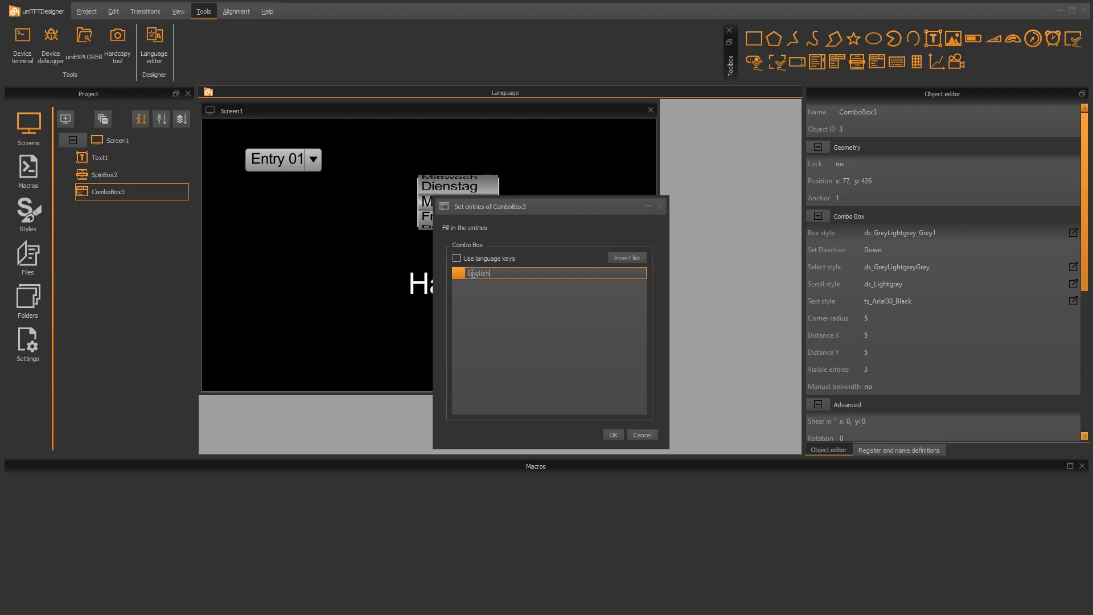
pyautogui.press('Return')
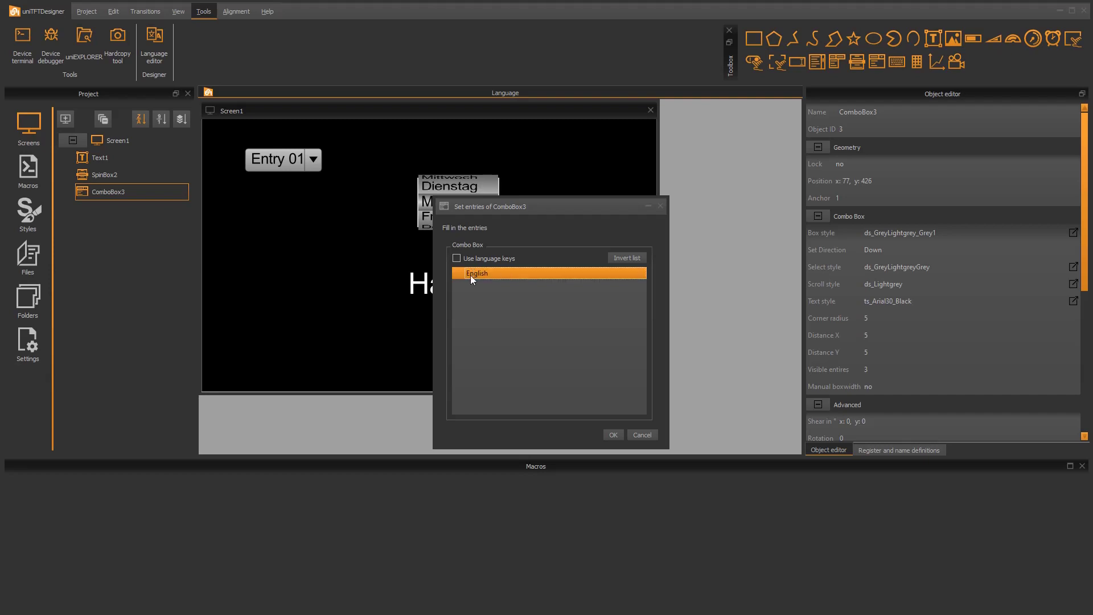
pyautogui.doubleClick(476, 285)
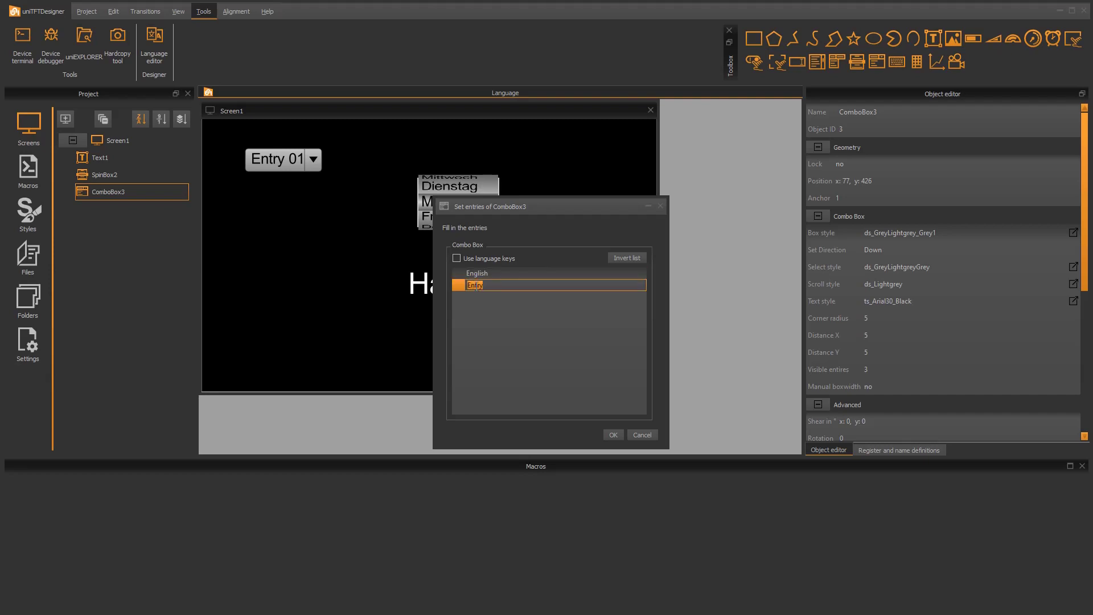
pyautogui.write('German')
pyautogui.press('Return')
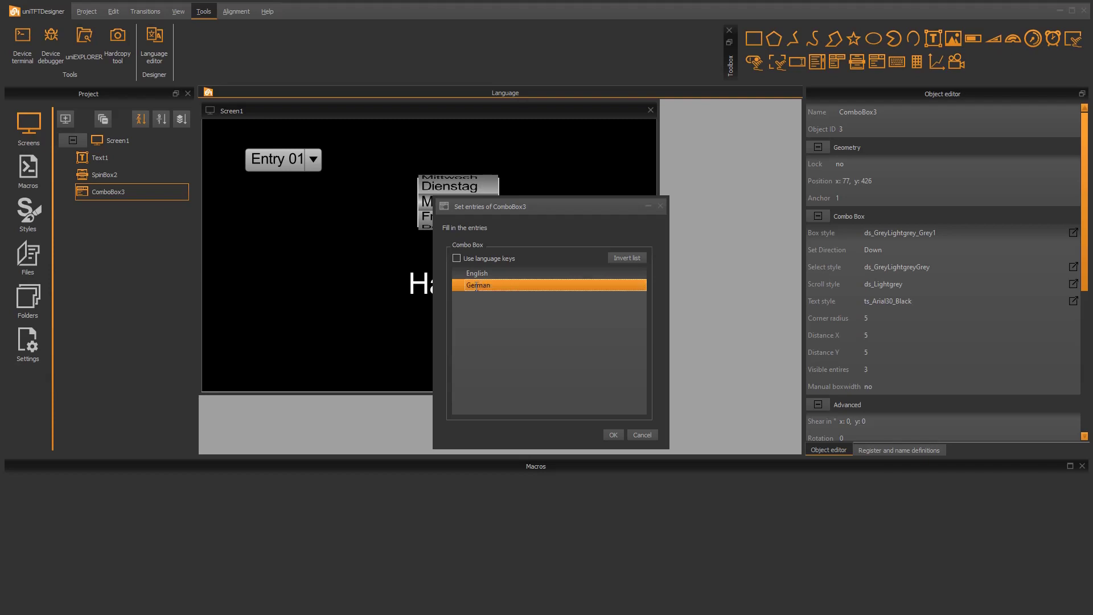
# Step: Assign the British flag picture to the English entry and the German flag picture to the German entry, then accept the list
pyautogui.rightClick(494, 274)
pyautogui.click(522, 327)
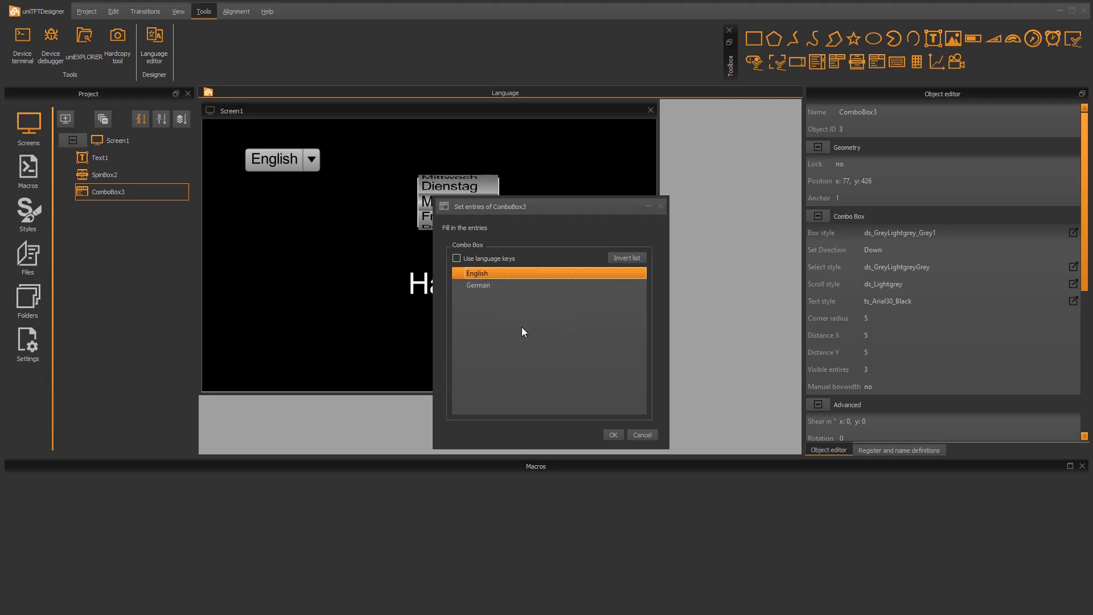
pyautogui.doubleClick(557, 289)
pyautogui.doubleClick(751, 290)
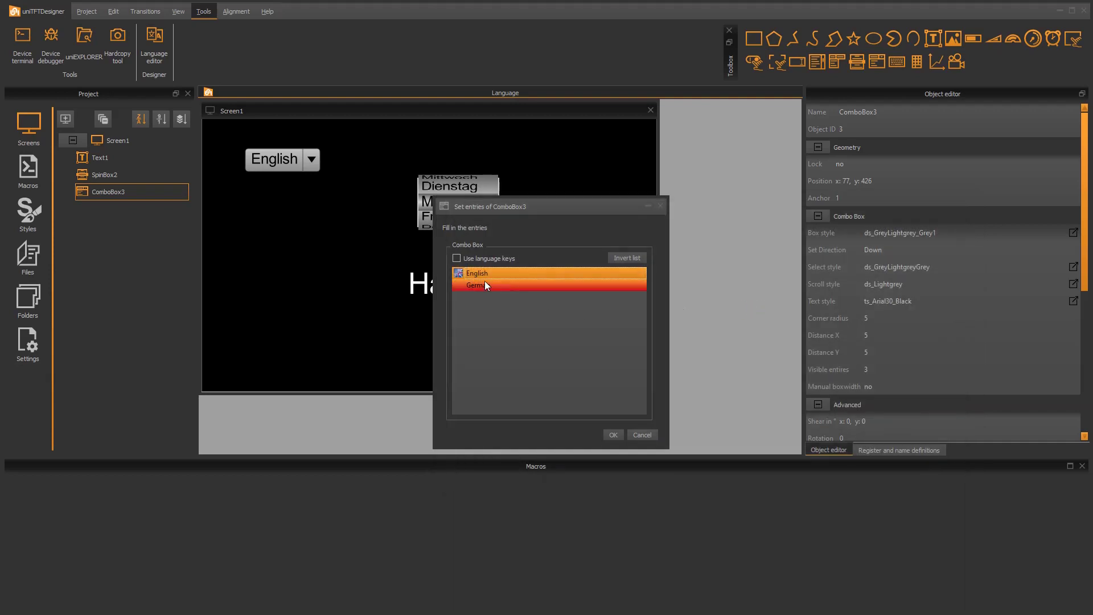
pyautogui.rightClick(482, 288)
pyautogui.click(508, 340)
pyautogui.doubleClick(683, 296)
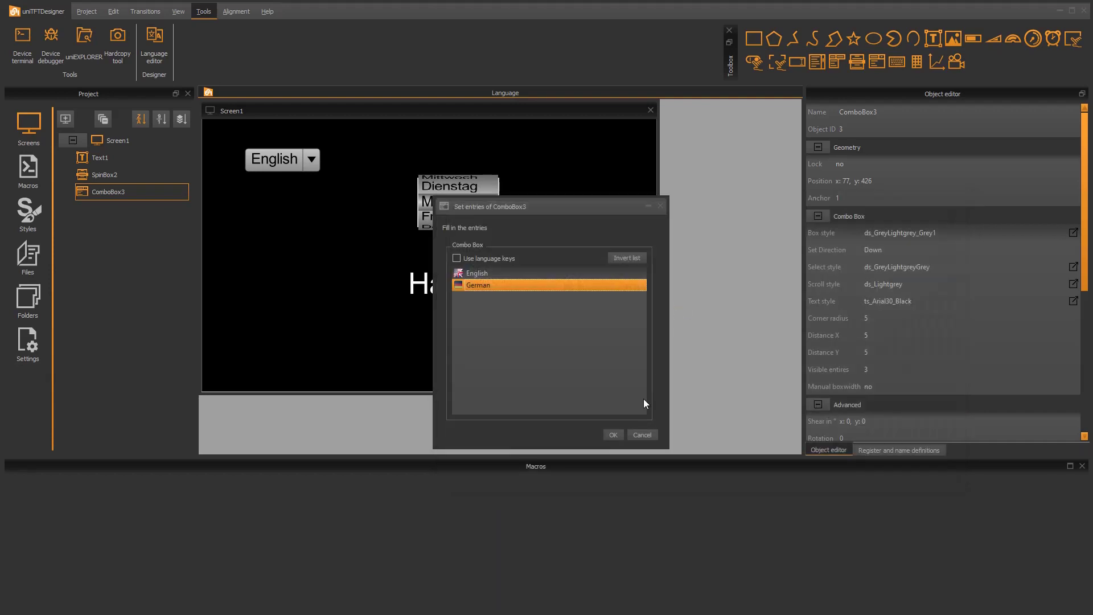
pyautogui.click(612, 434)
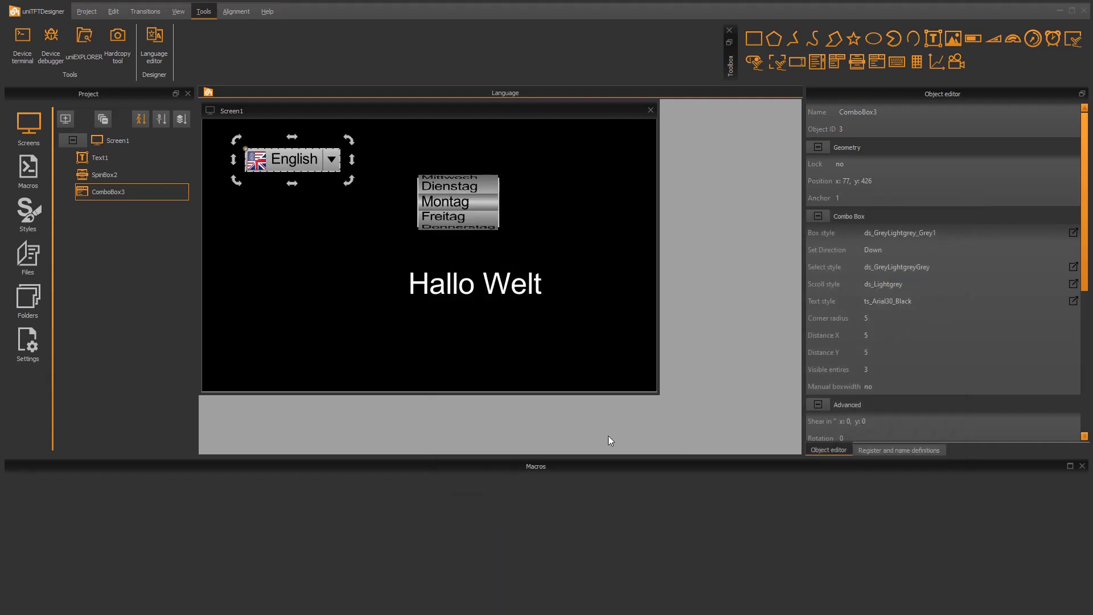
# Step: Rename the combo box as cb_Language
pyautogui.click(115, 193)
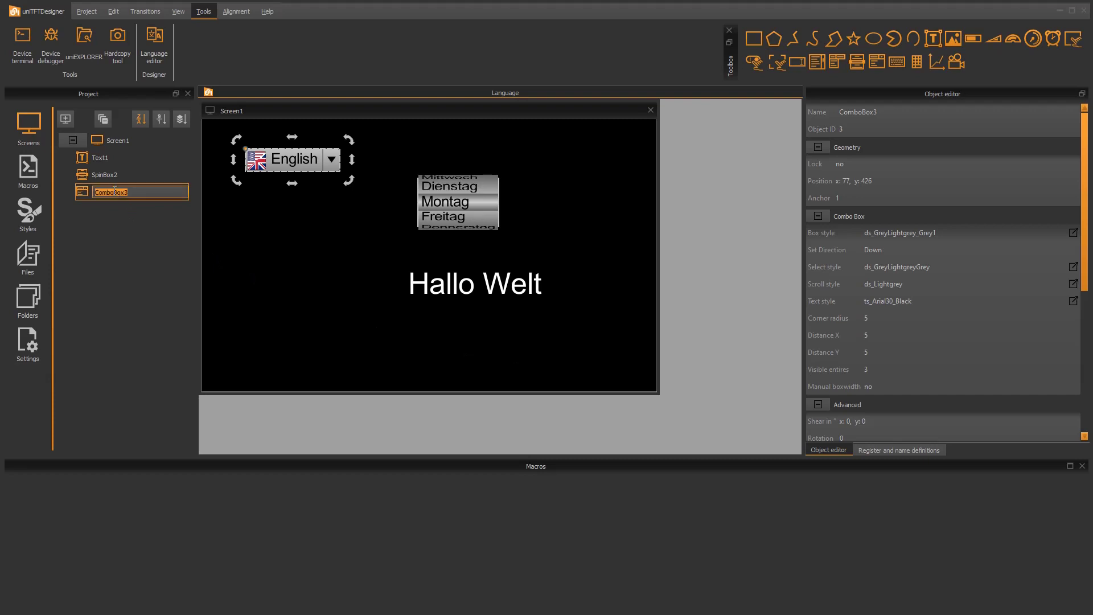
pyautogui.write('cb_Language')
pyautogui.press('Return')
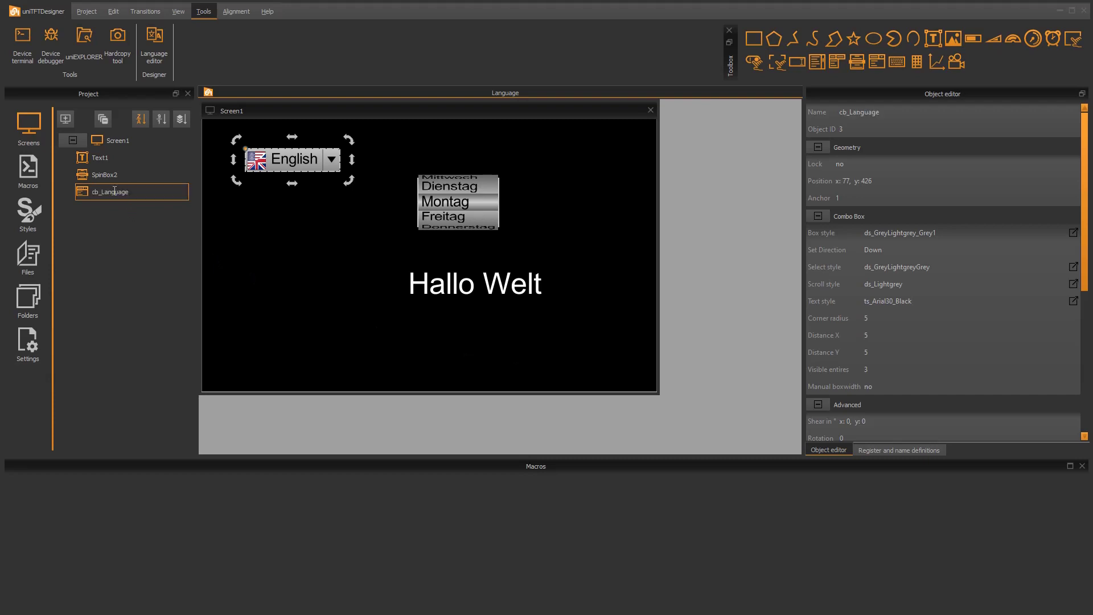
# Step: Create a new macro named ChangeLanguage in the project
pyautogui.click(30, 172)
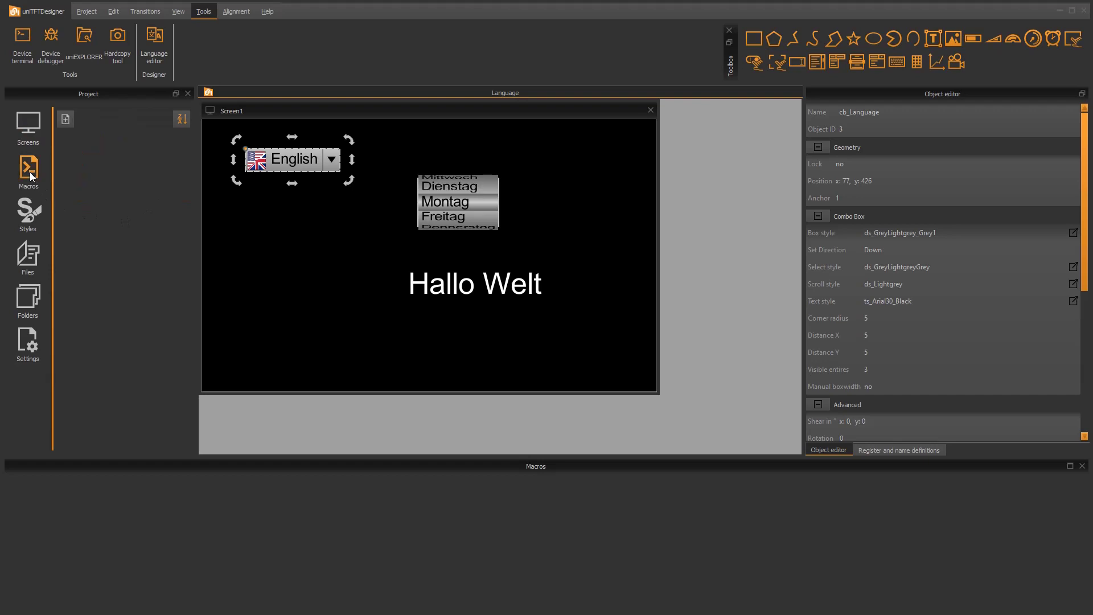
pyautogui.click(64, 119)
pyautogui.write('change')
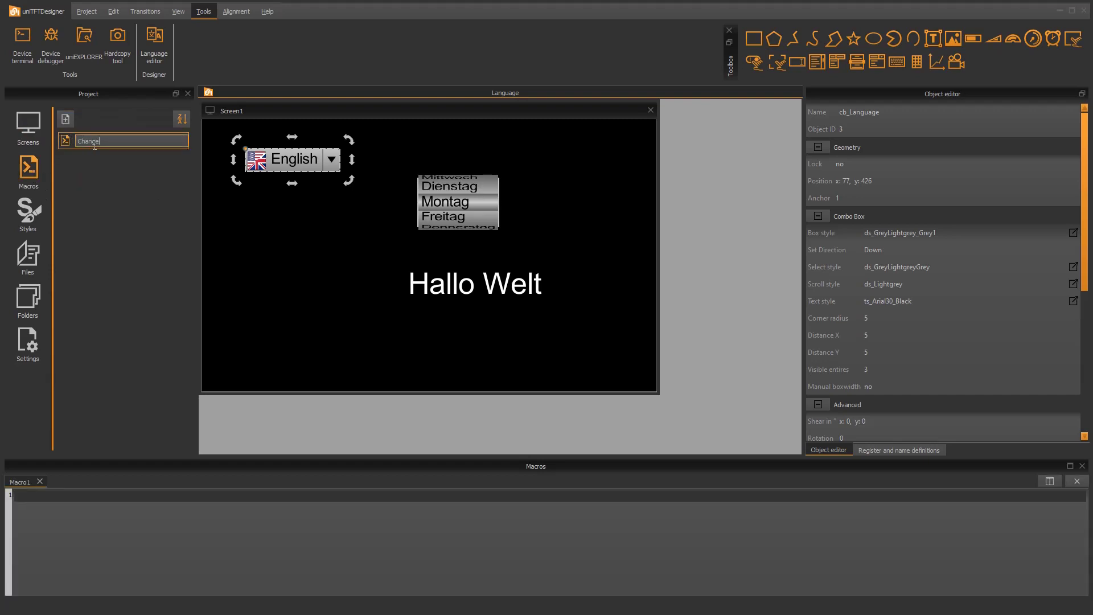
pyautogui.write('Language')
pyautogui.press('Return')
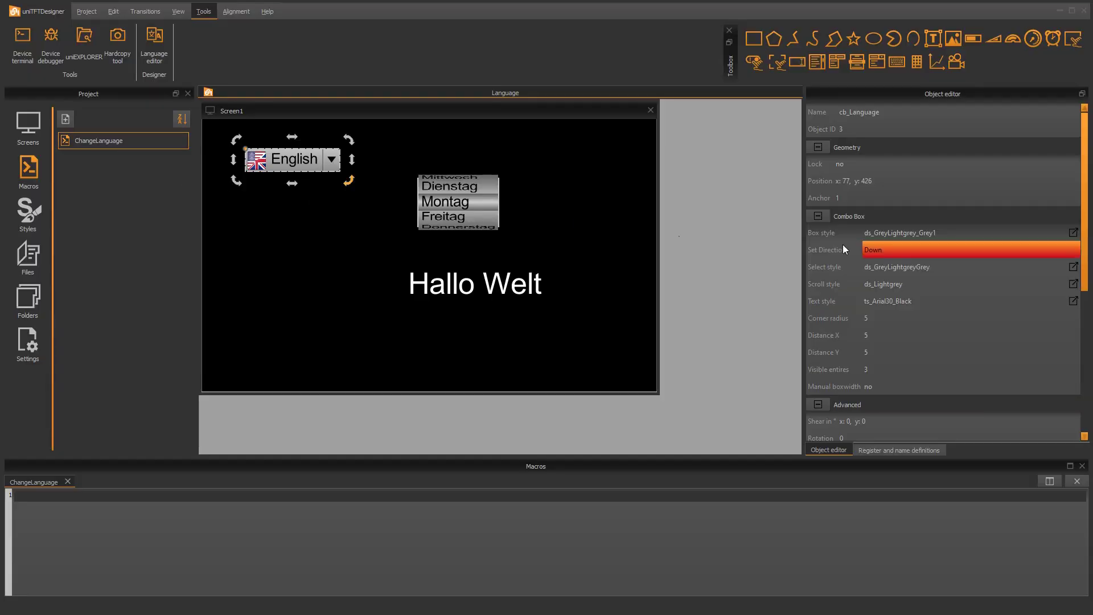
# Step: Assign the ChangeLanguage macro as the release macro of cb_Language
pyautogui.scroll(-2, 1088, 222)
pyautogui.scroll(-6, 1002, 296)
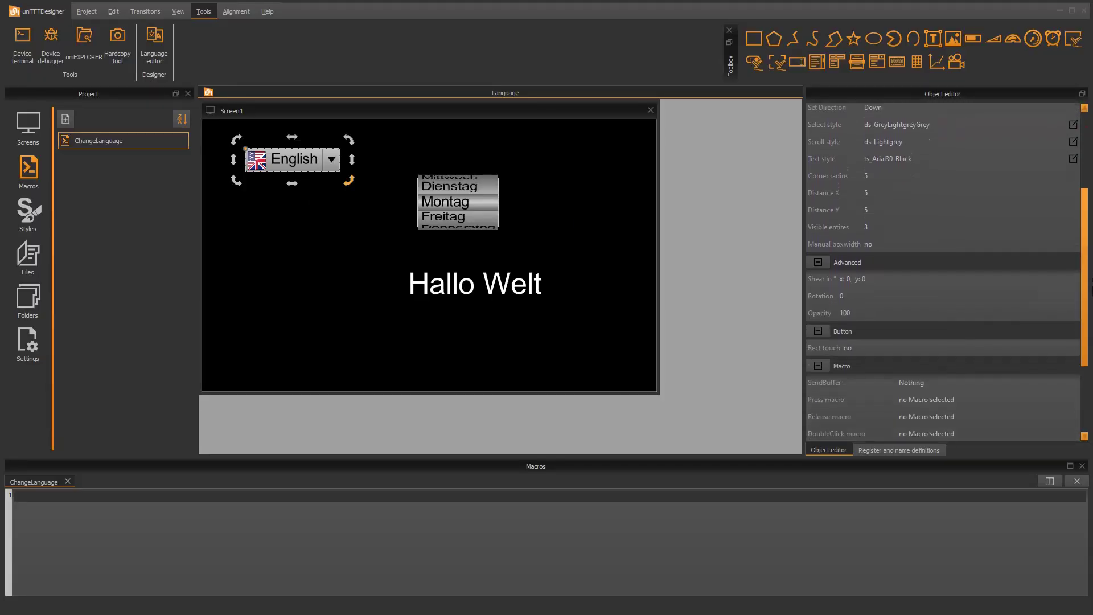
pyautogui.click(956, 371)
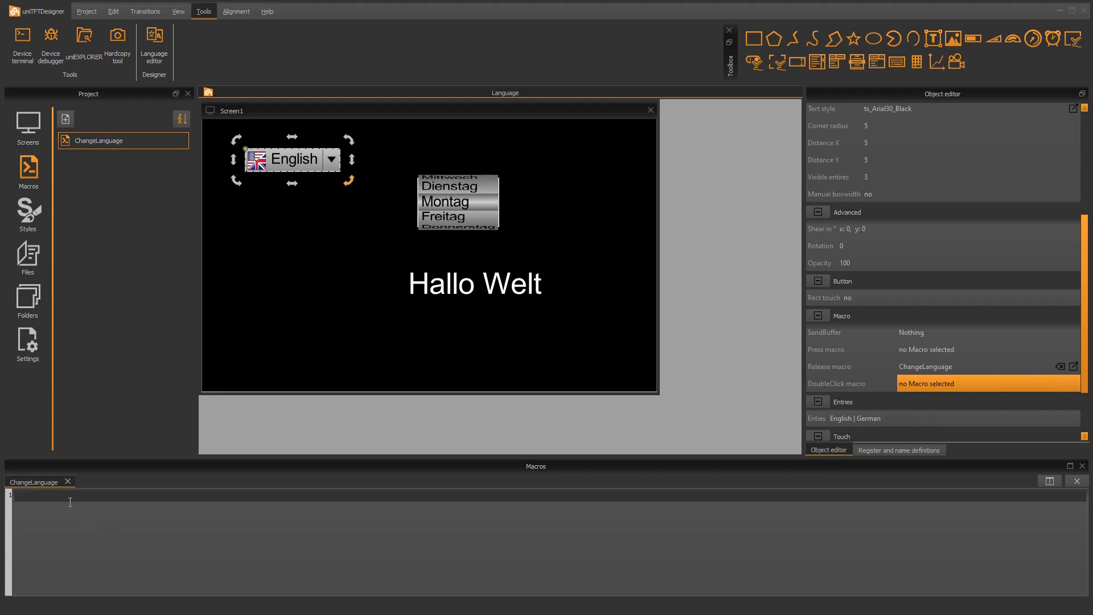
# Step: Write #VFD and #VSO 0,cb_Language, as the first two lines of the ChangeLanguage macro
pyautogui.write('#VFD')
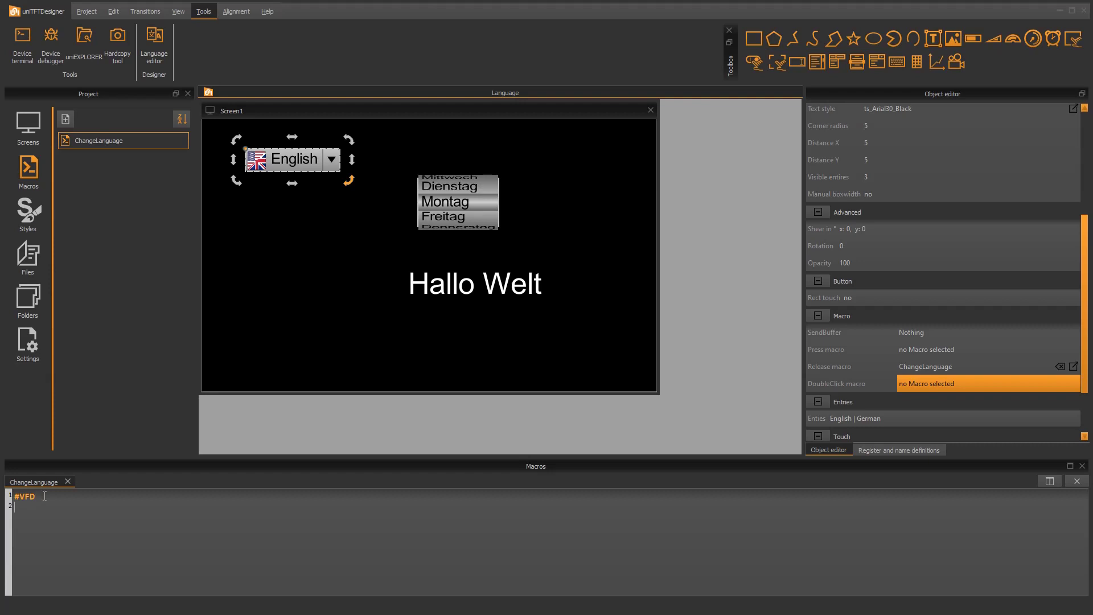
pyautogui.write('#VSO 0')
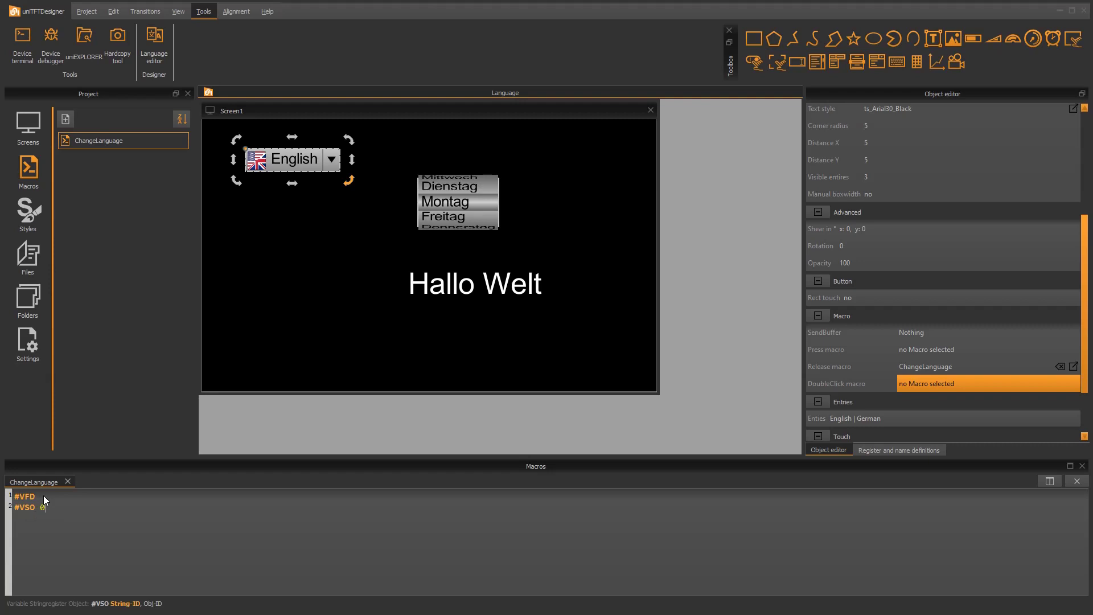
pyautogui.write(',')
pyautogui.press('Down')
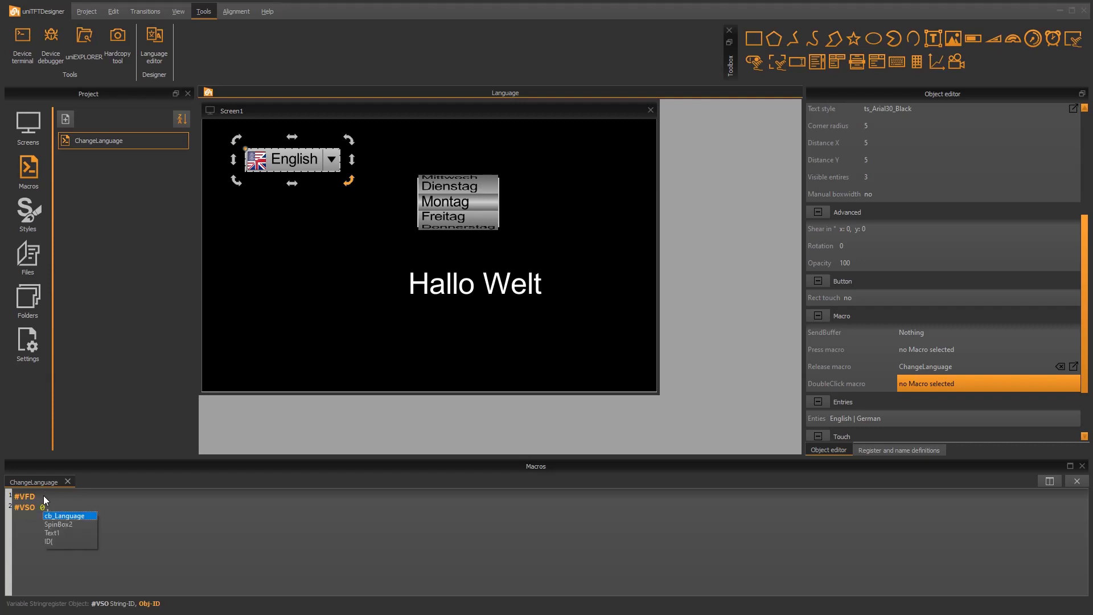
pyautogui.press('Return')
pyautogui.write(',')
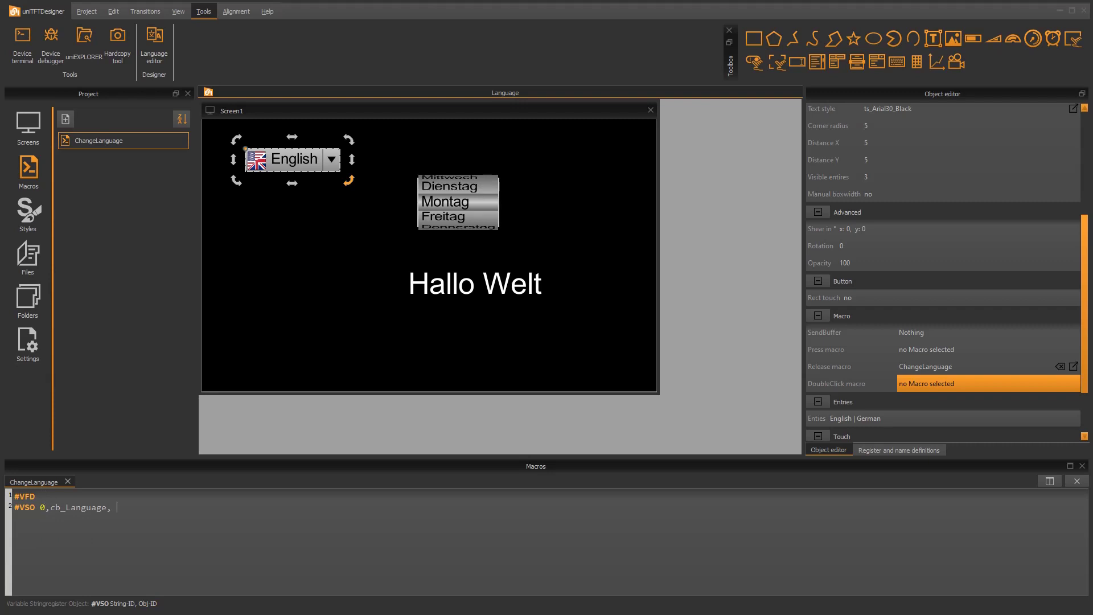
# Step: Add the string file load command #VFL S0 as the third line of the ChangeLanguage macro
pyautogui.press('Return')
pyautogui.write('#')
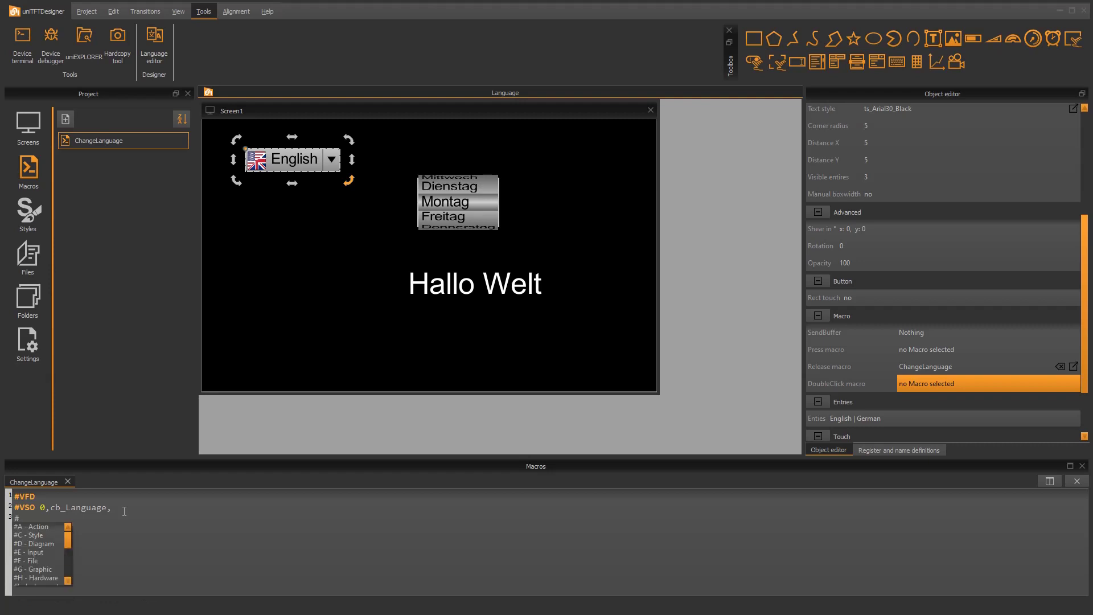
pyautogui.write('VFL ')
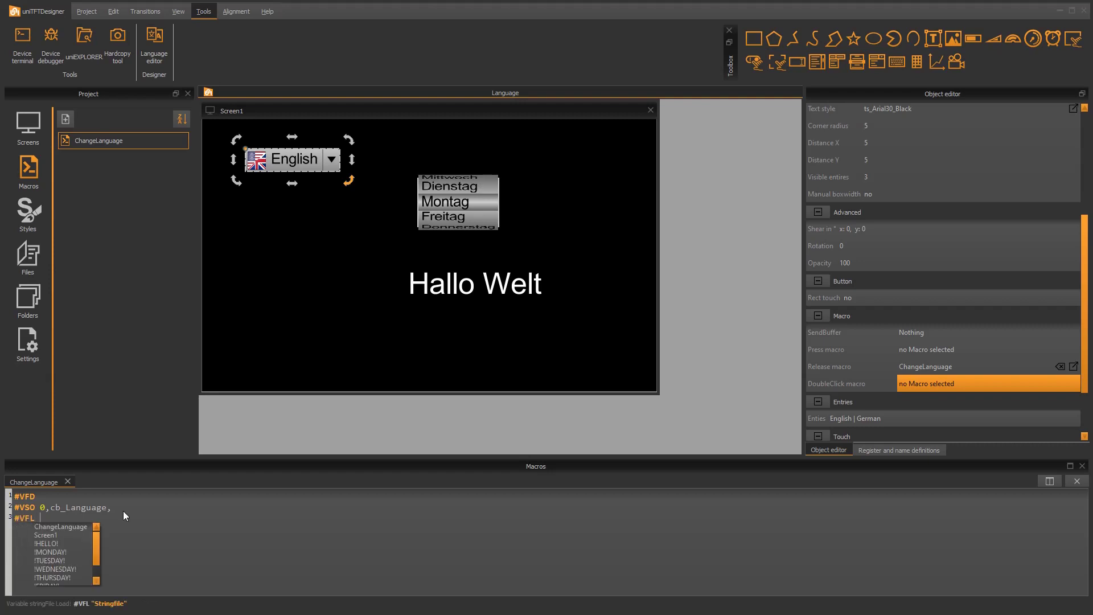
pyautogui.write('S0')
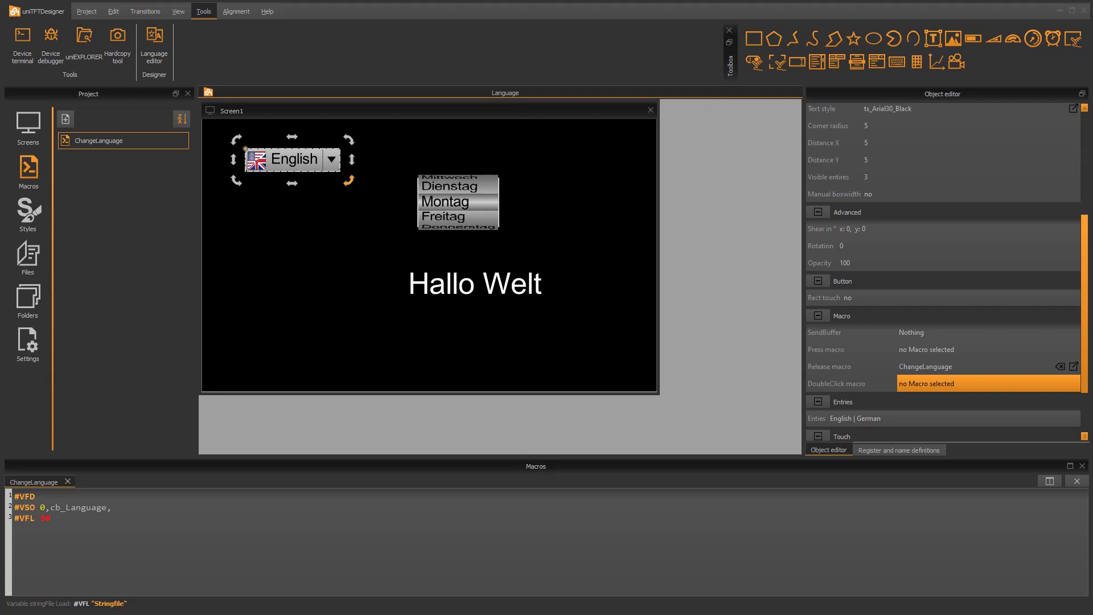
# Step: Insert a register definition named R_Language with a default value of 2
pyautogui.click(887, 450)
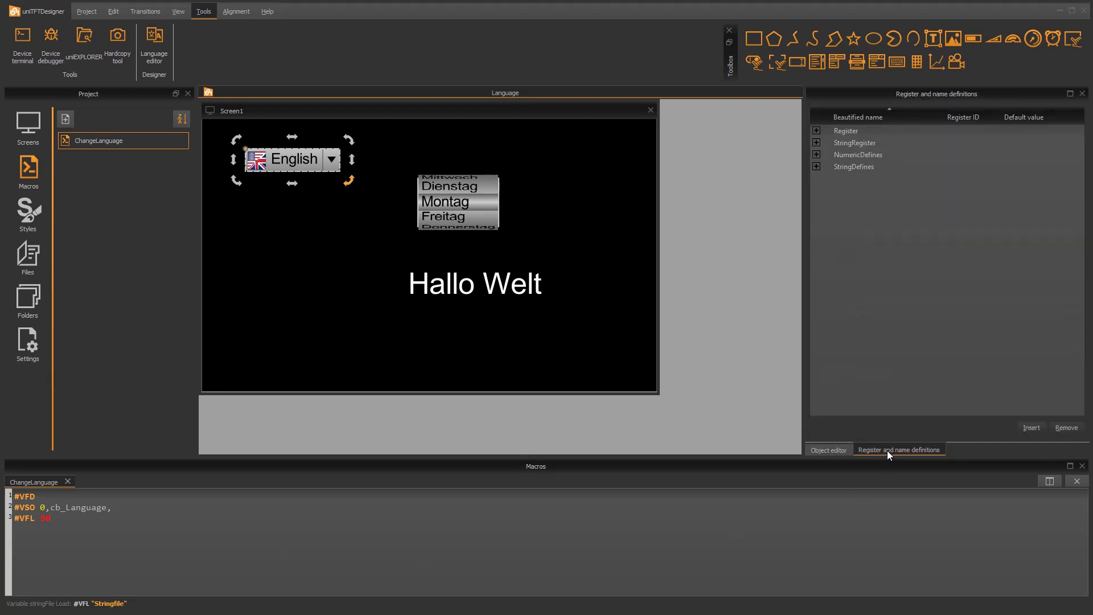
pyautogui.click(845, 133)
pyautogui.click(1031, 428)
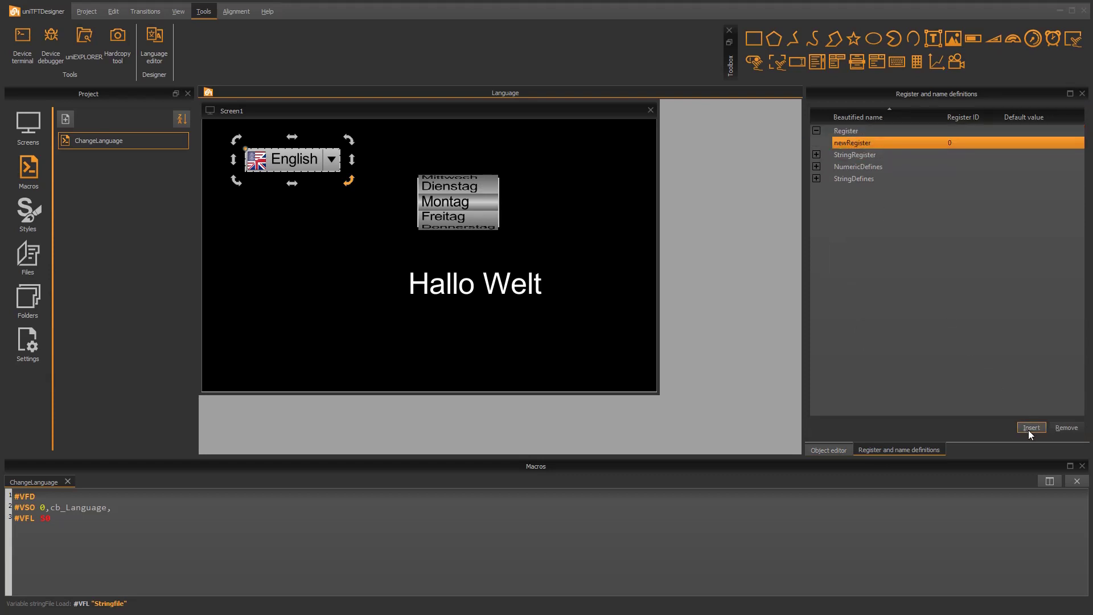
pyautogui.click(865, 142)
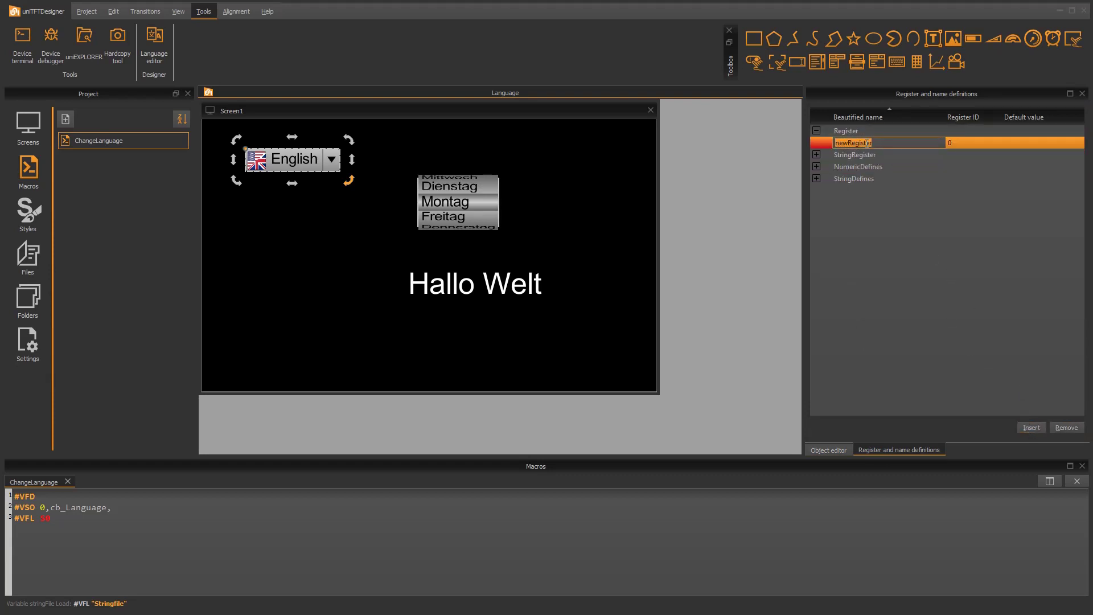
pyautogui.write('R_Language')
pyautogui.press('Return')
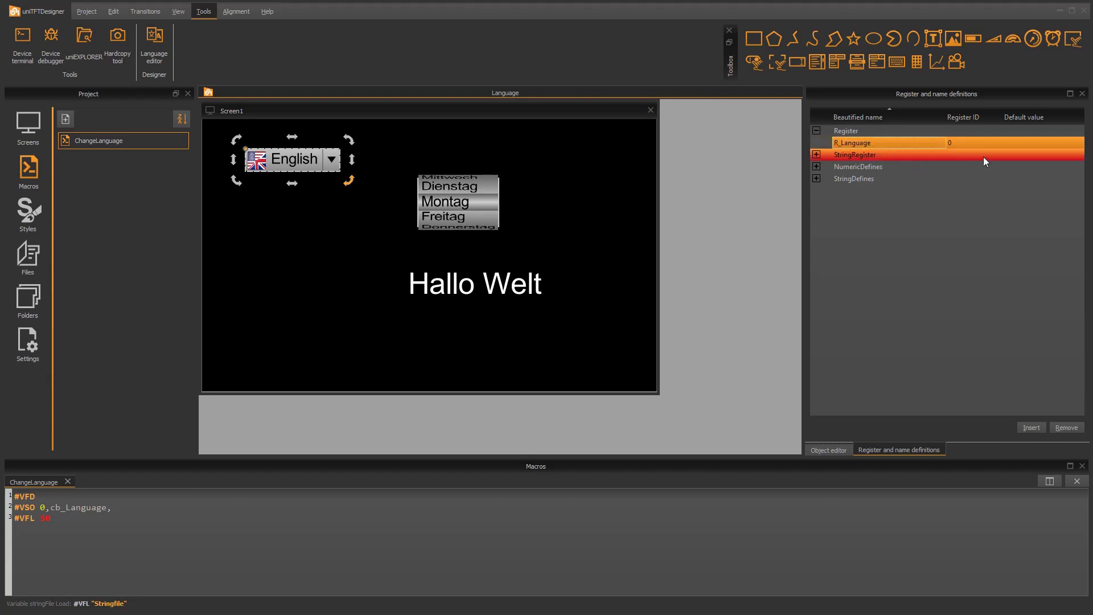
pyautogui.click(1026, 140)
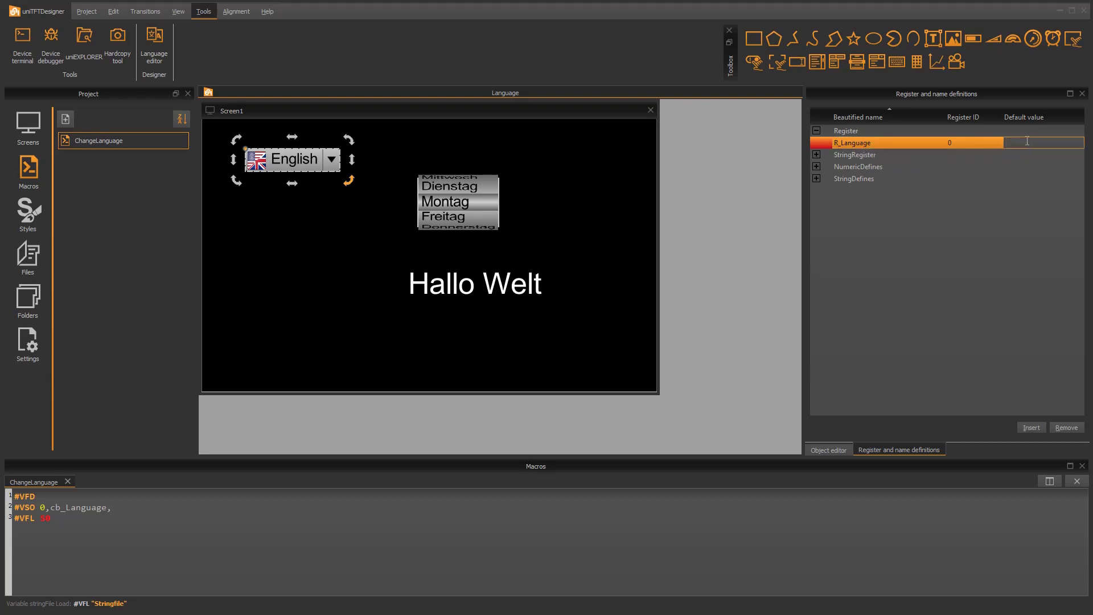
pyautogui.write('2')
pyautogui.press('Return')
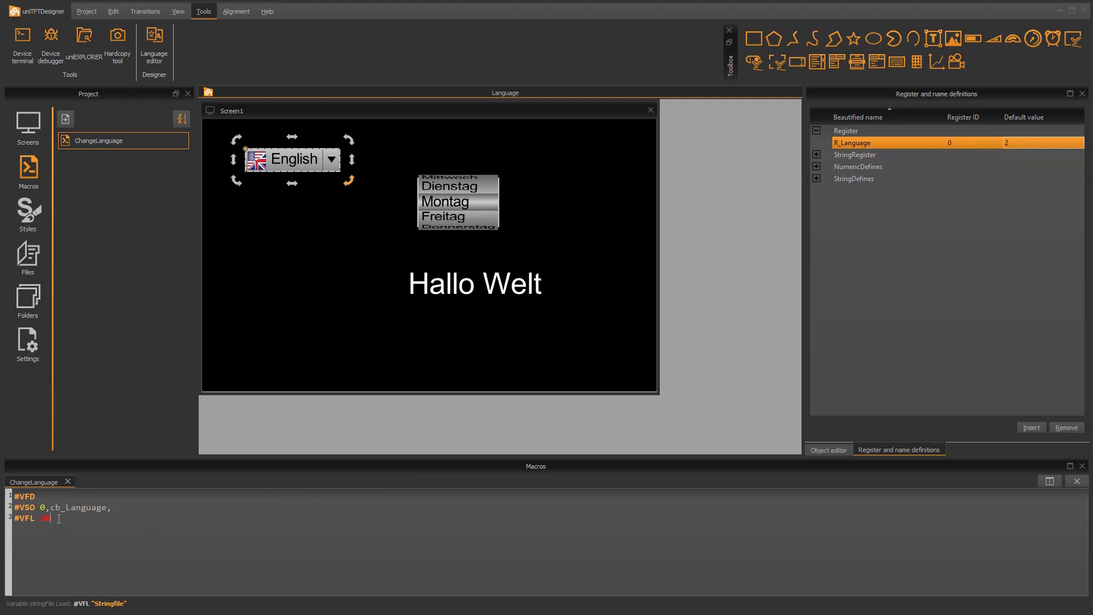
# Step: Add #VRI ID{R_Language},(objCL(cb_Language)) as the fourth line of the ChangeLanguage macro
pyautogui.press('Return')
pyautogui.write('#VRI')
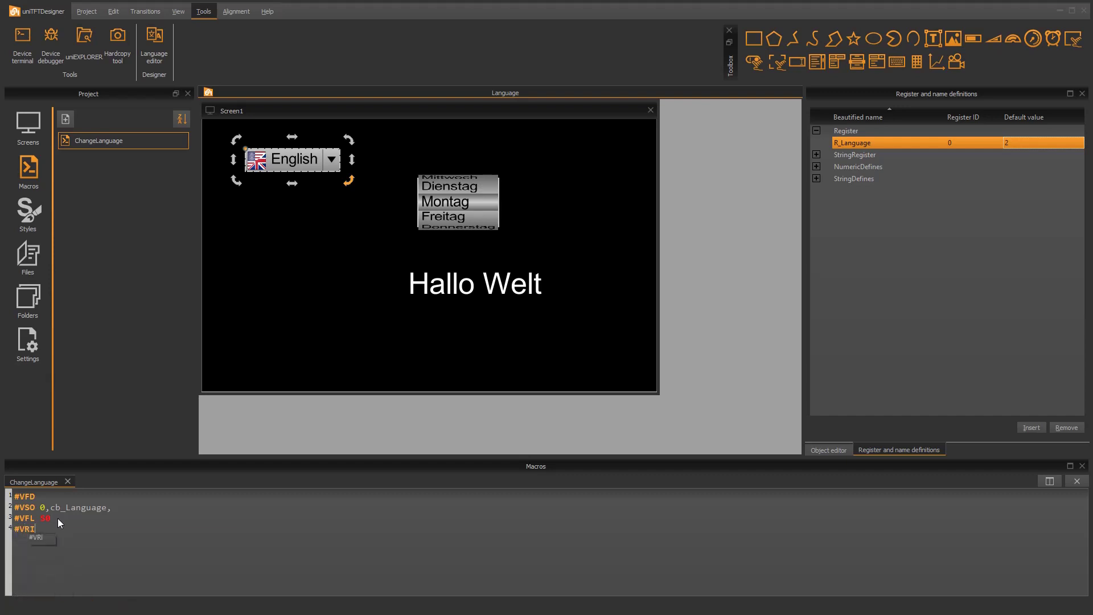
pyautogui.write(' ID(')
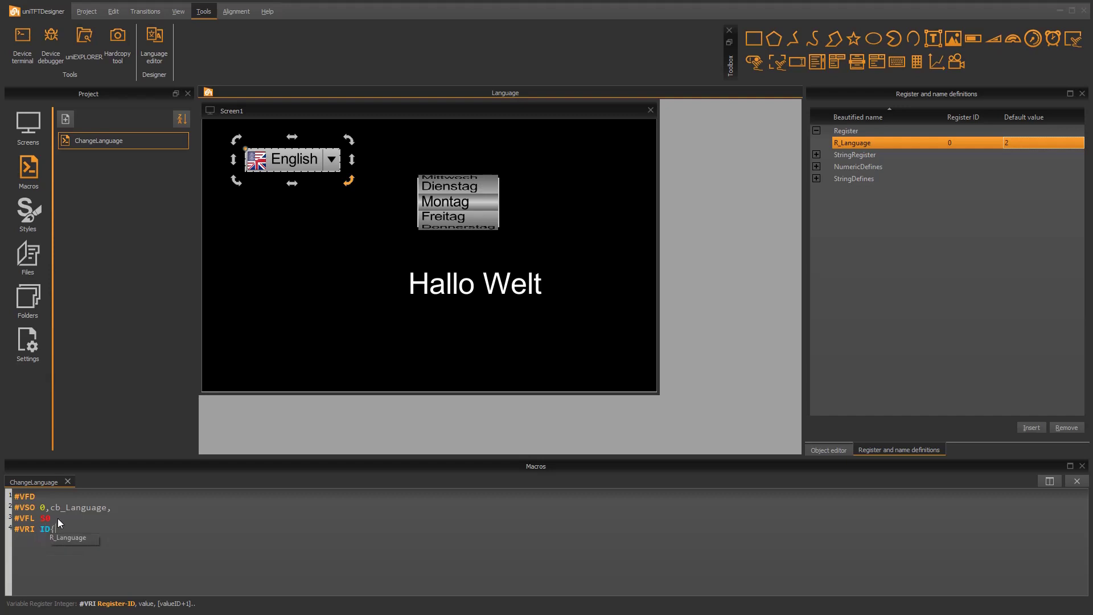
pyautogui.press('Down')
pyautogui.press('Return')
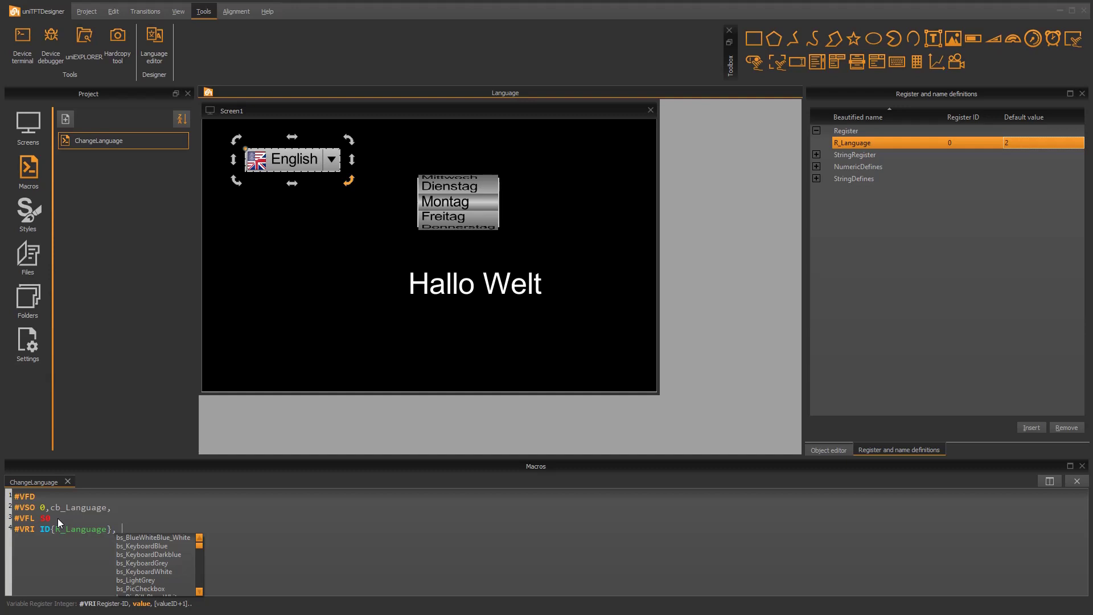
pyautogui.write('(obj')
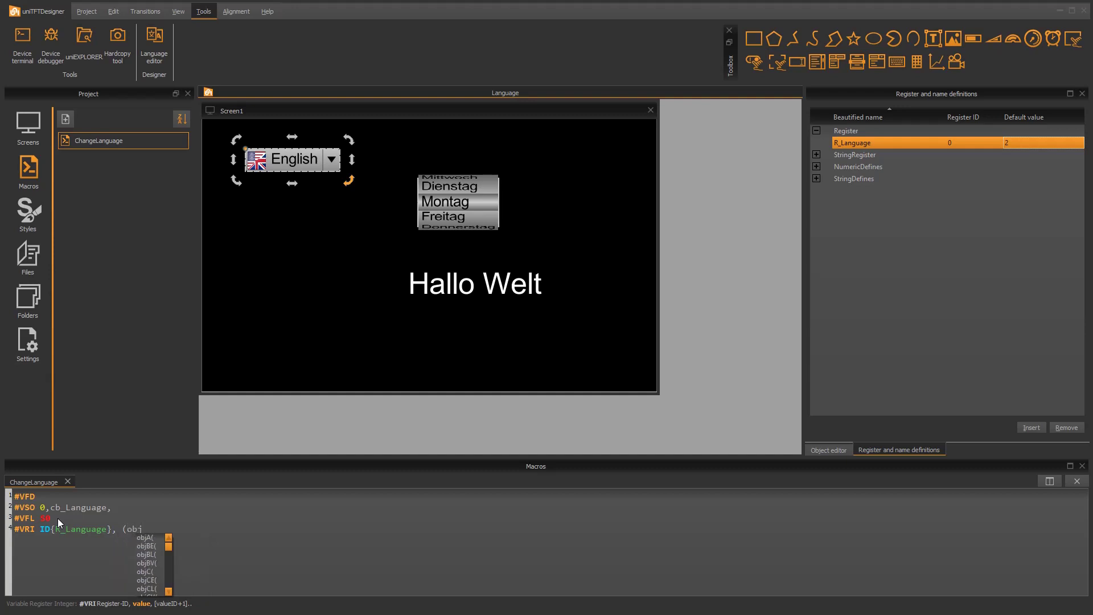
pyautogui.write('CL')
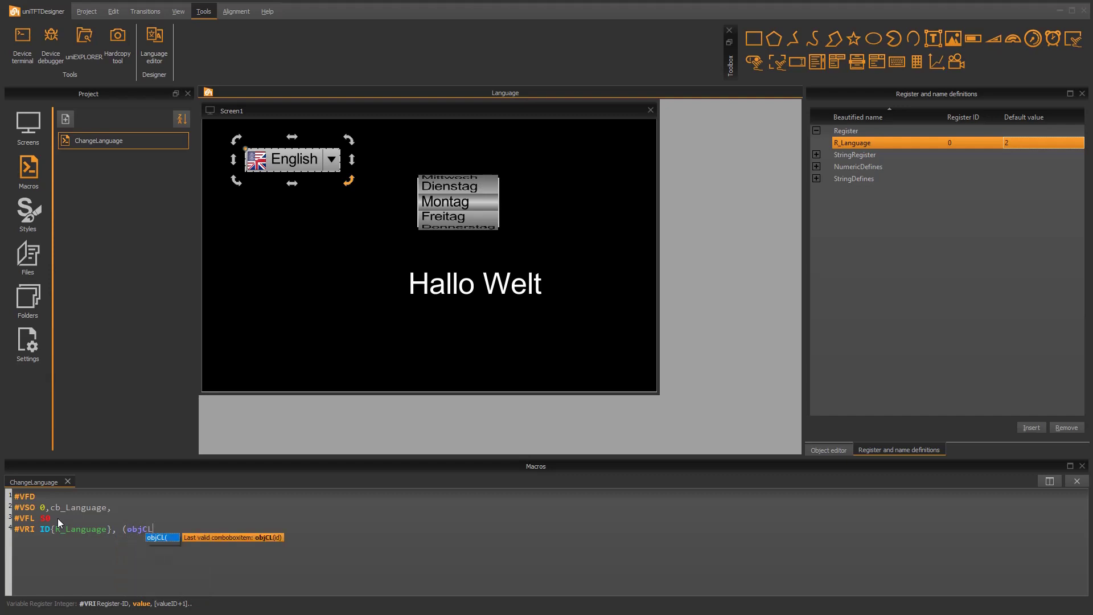
pyautogui.write('(')
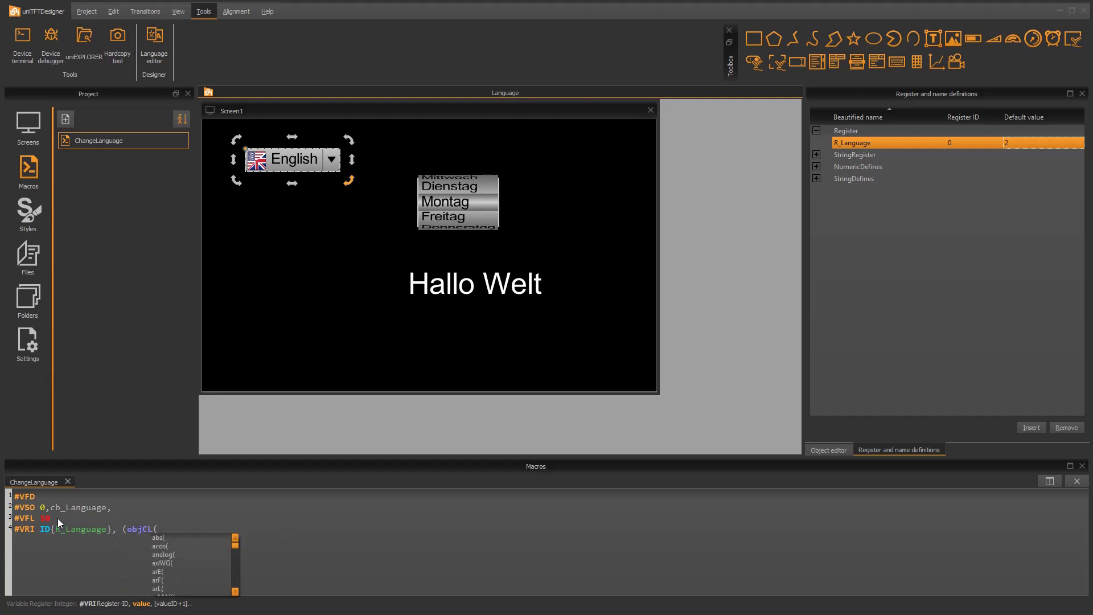
pyautogui.write('cb')
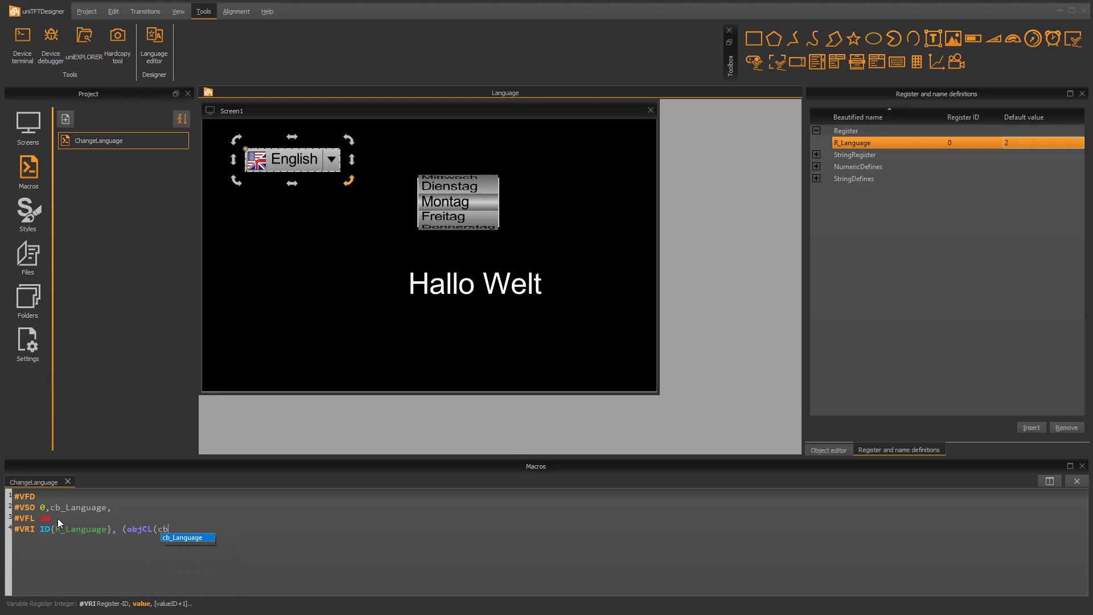
pyautogui.press('Return')
pyautogui.write('))')
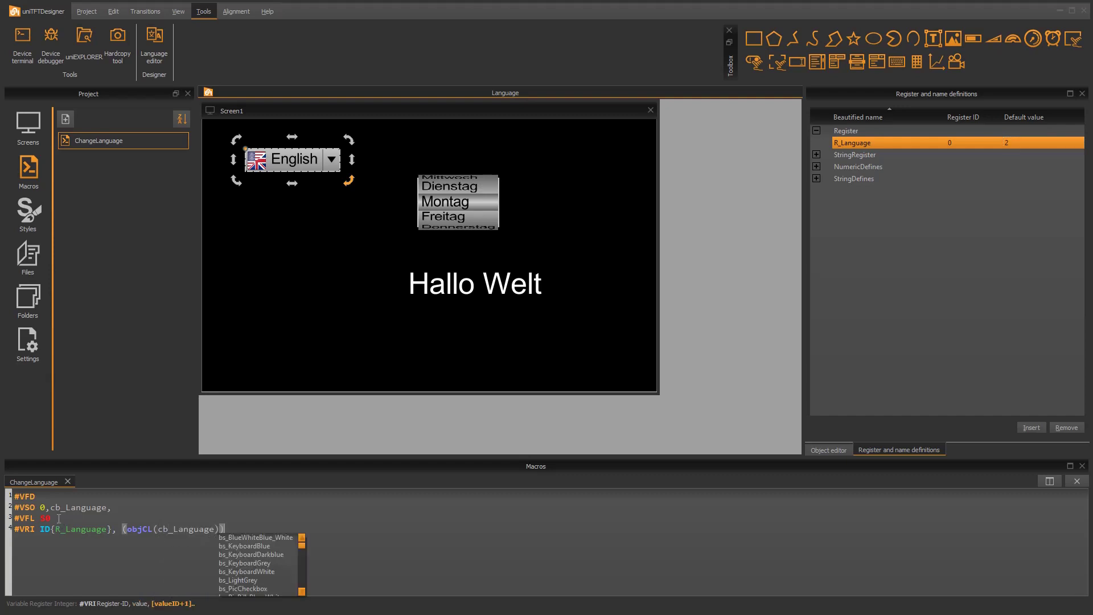
pyautogui.click(59, 518)
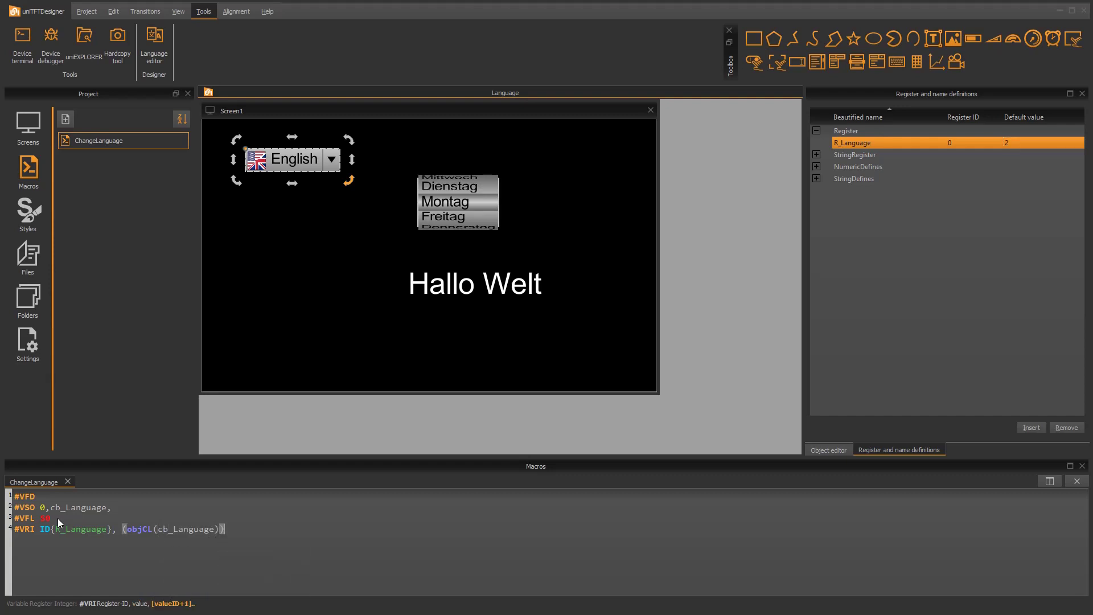
# Step: Add the macro run command #MRN Screen1; as the fifth line of the ChangeLanguage macro
pyautogui.press('Return')
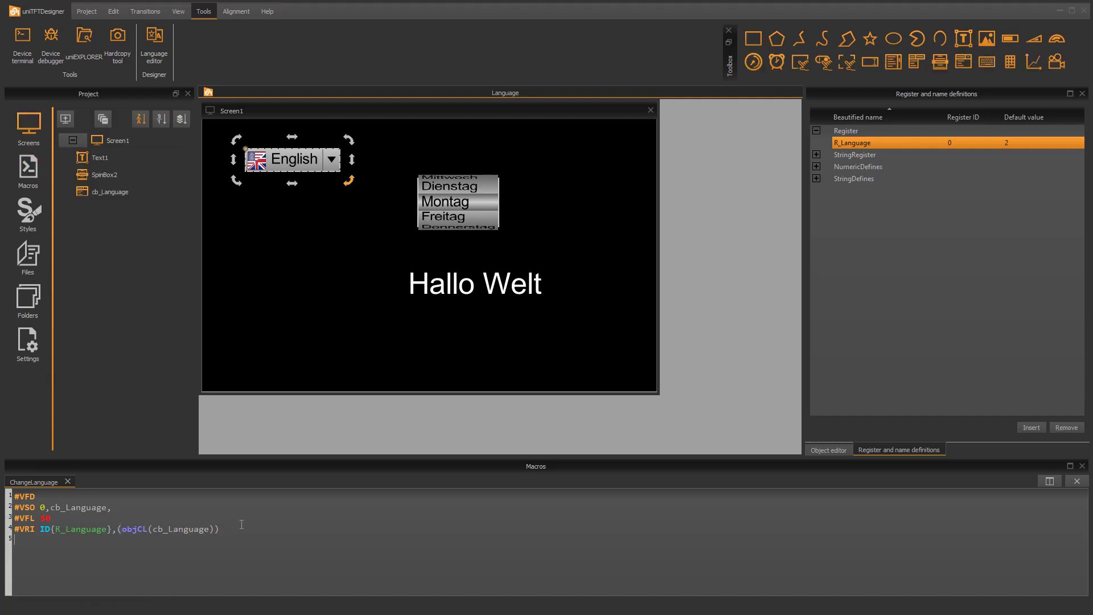
pyautogui.write('#MRN Scr')
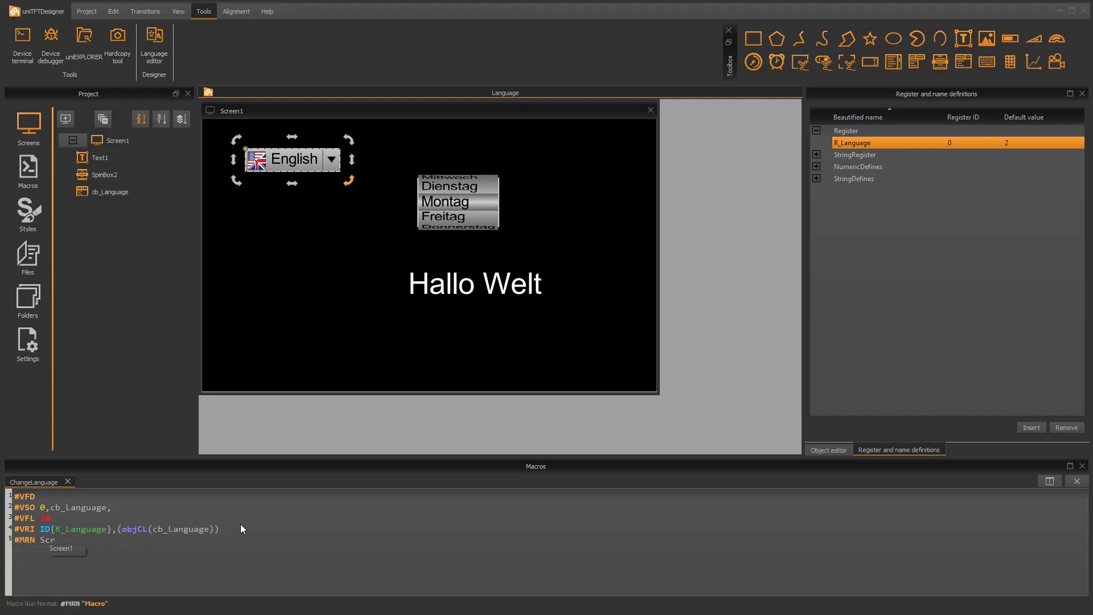
pyautogui.press('Return')
pyautogui.write(';')
# Step: Write #ECO cb_Language, R_Language, in the screen initialisation code of Screen1
pyautogui.click(816, 450)
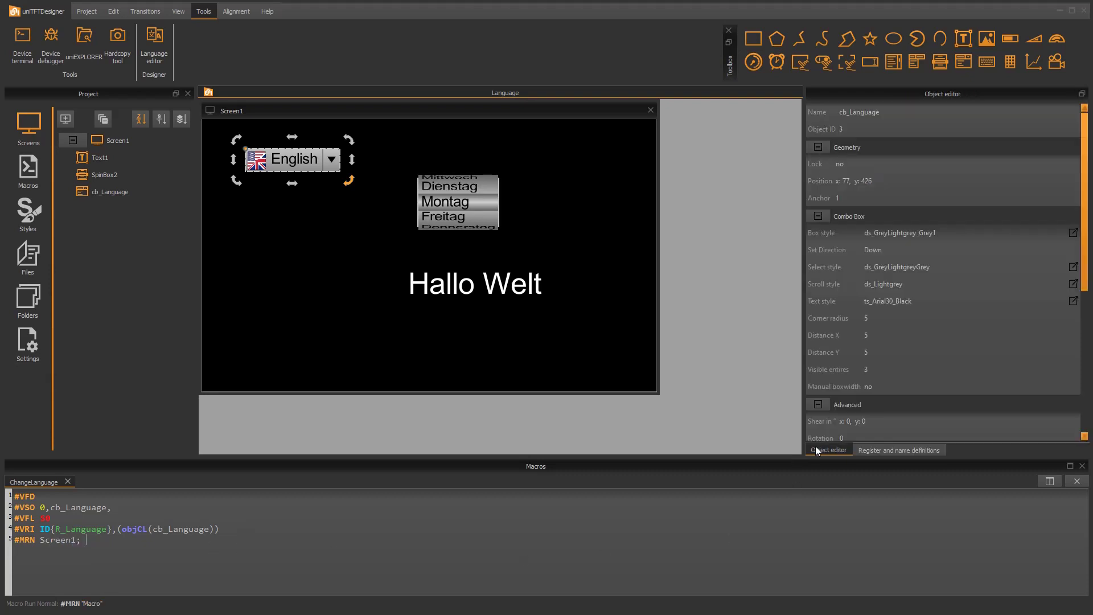
pyautogui.click(563, 358)
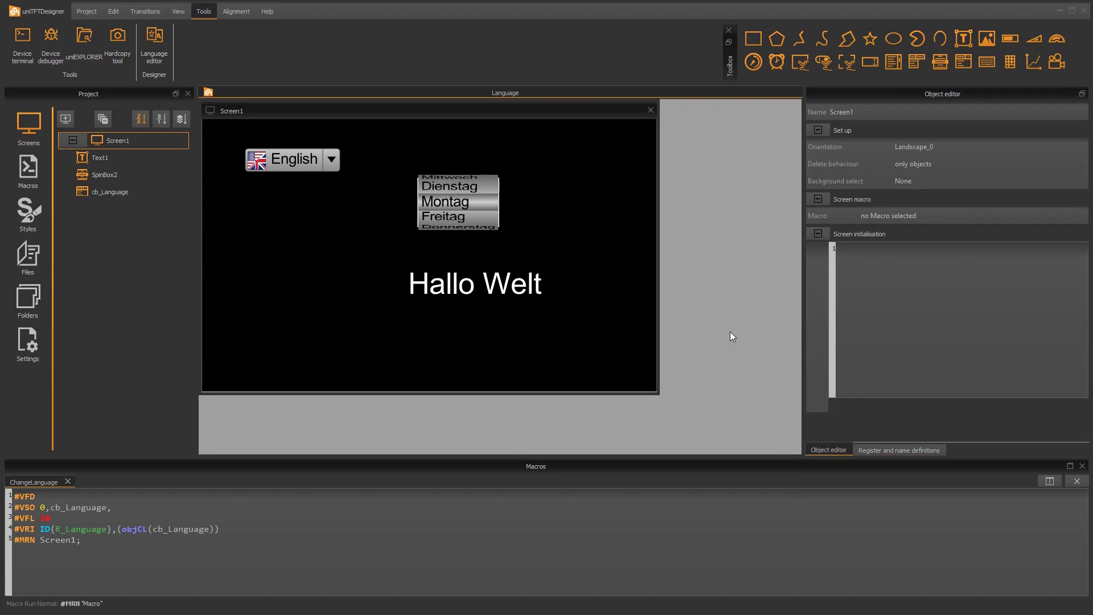
pyautogui.click(860, 253)
pyautogui.write('#ECO')
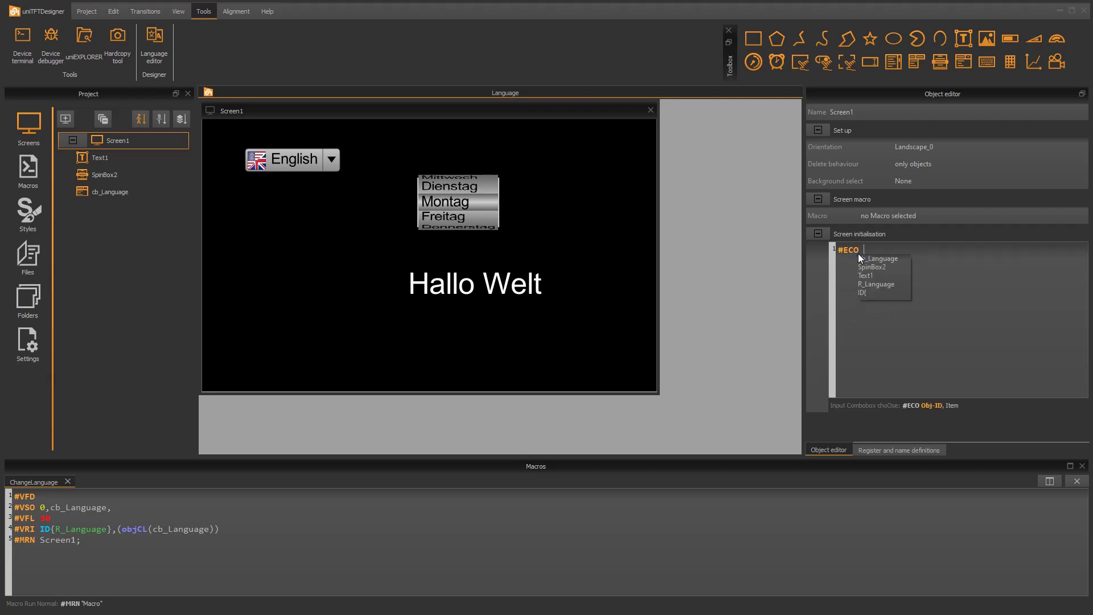
pyautogui.write(' cb')
pyautogui.press('Down')
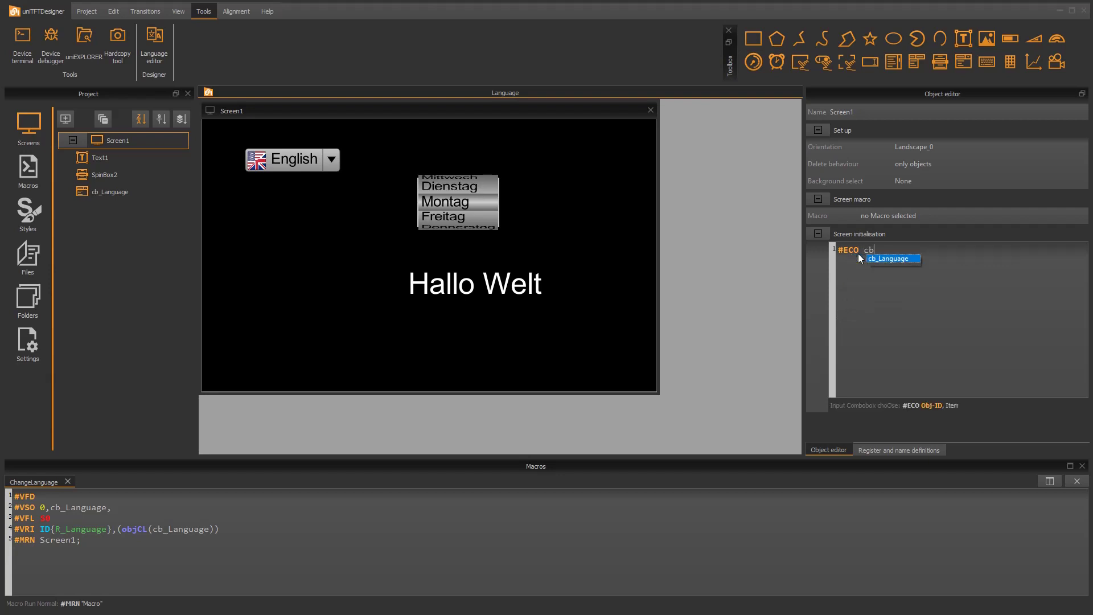
pyautogui.press('Return')
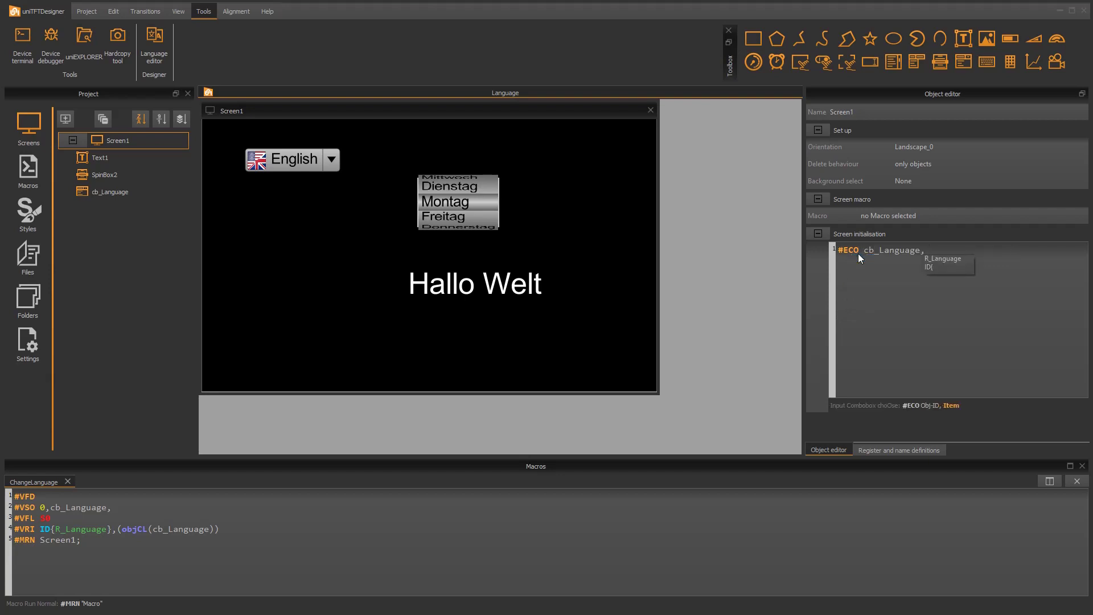
pyautogui.press('Down')
pyautogui.press('Return')
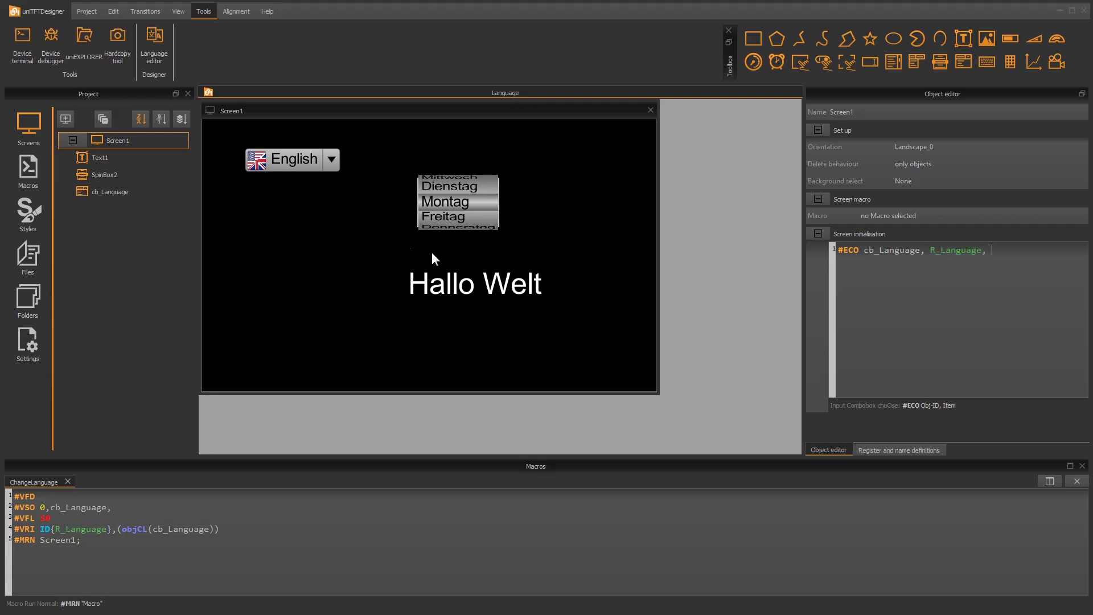
# Step: Deploy the project to the simulator, test switching the language combo box to English and back to German, and close the simulator
pyautogui.click(87, 11)
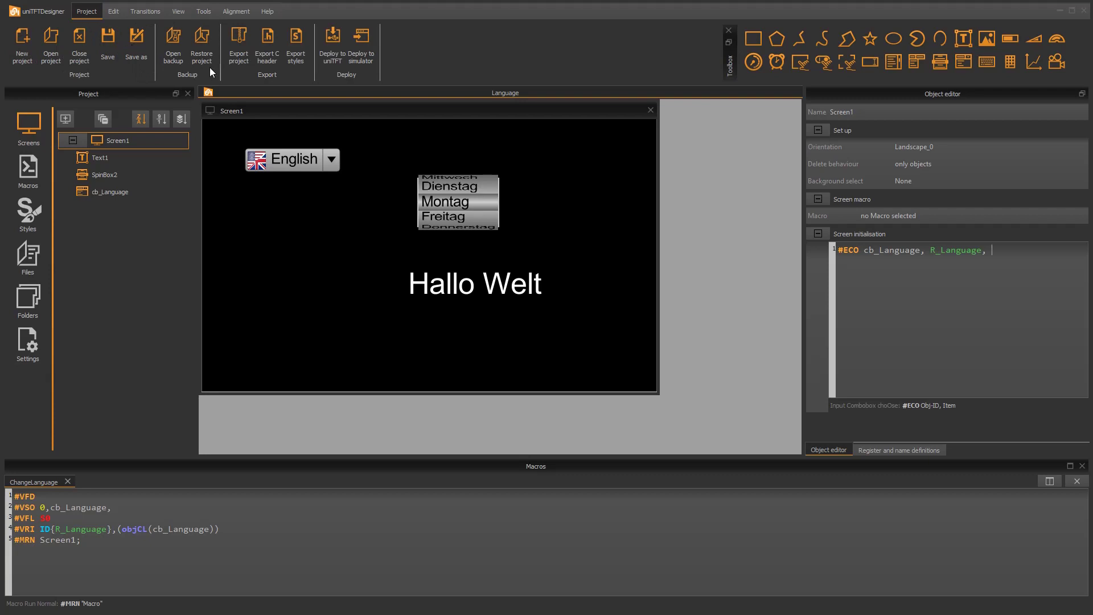
pyautogui.click(368, 38)
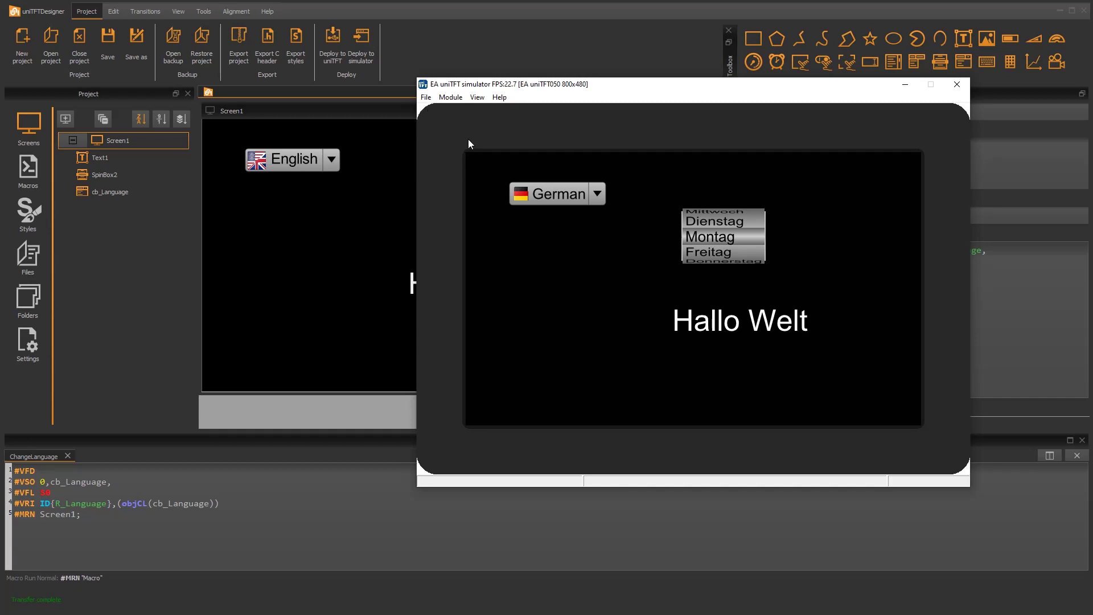
pyautogui.click(552, 198)
pyautogui.click(556, 221)
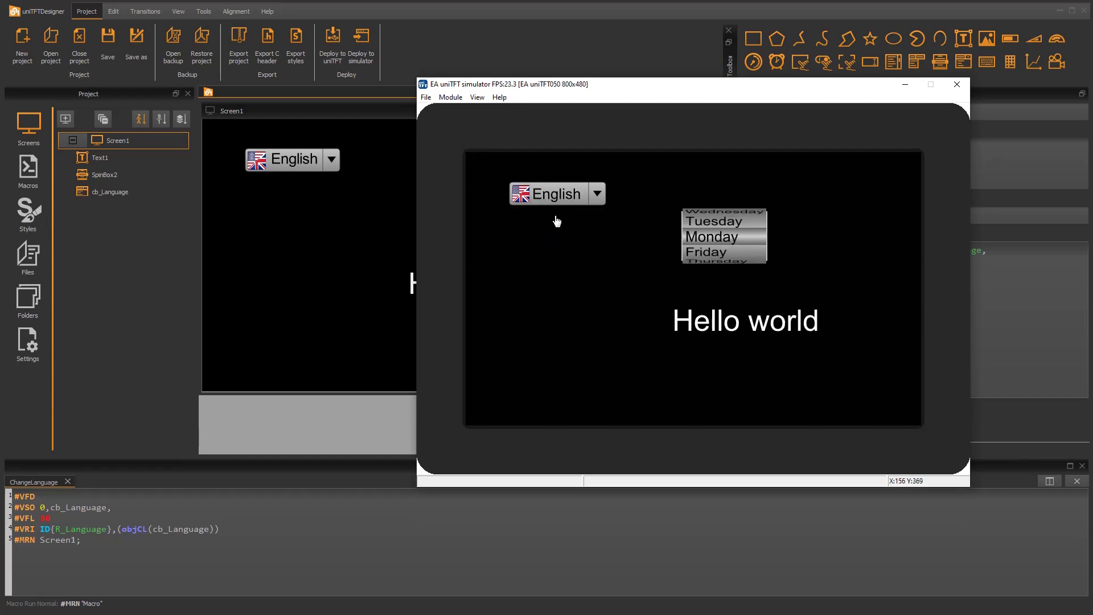
pyautogui.click(559, 197)
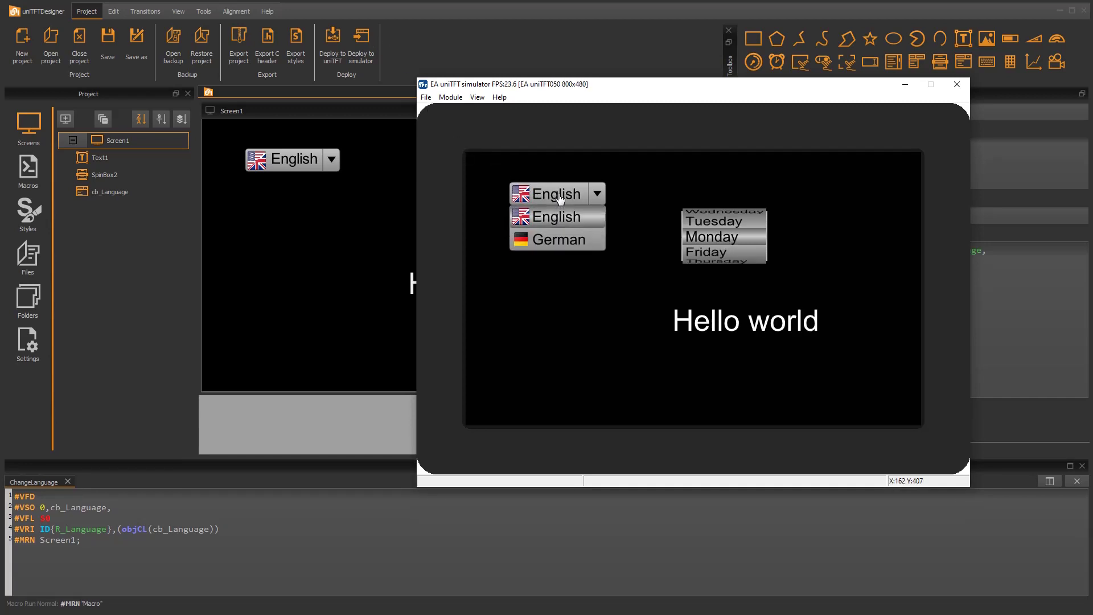
pyautogui.click(557, 240)
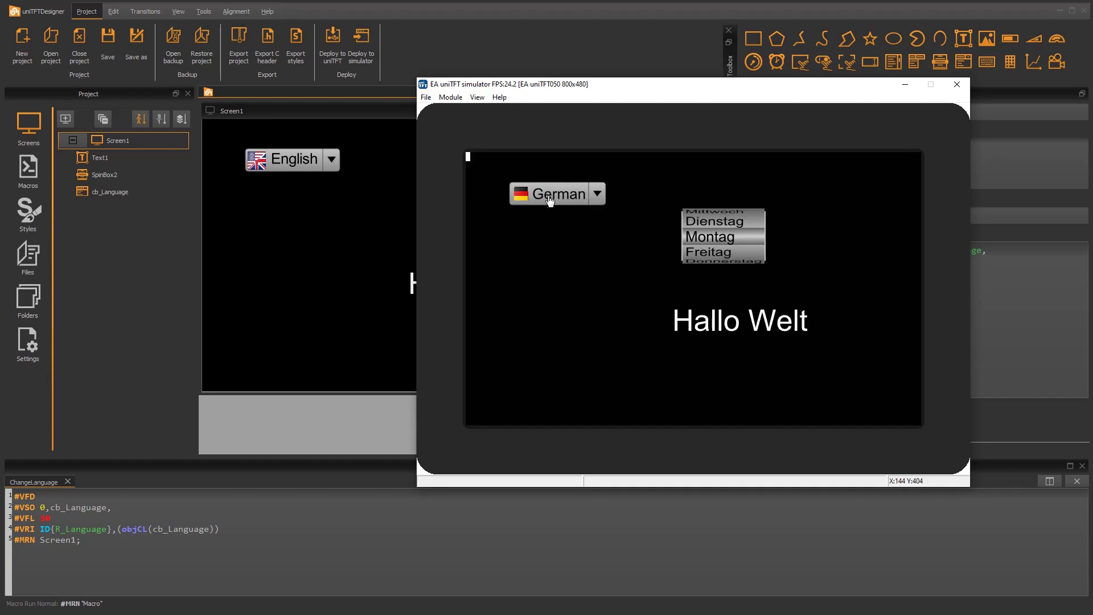
pyautogui.click(948, 84)
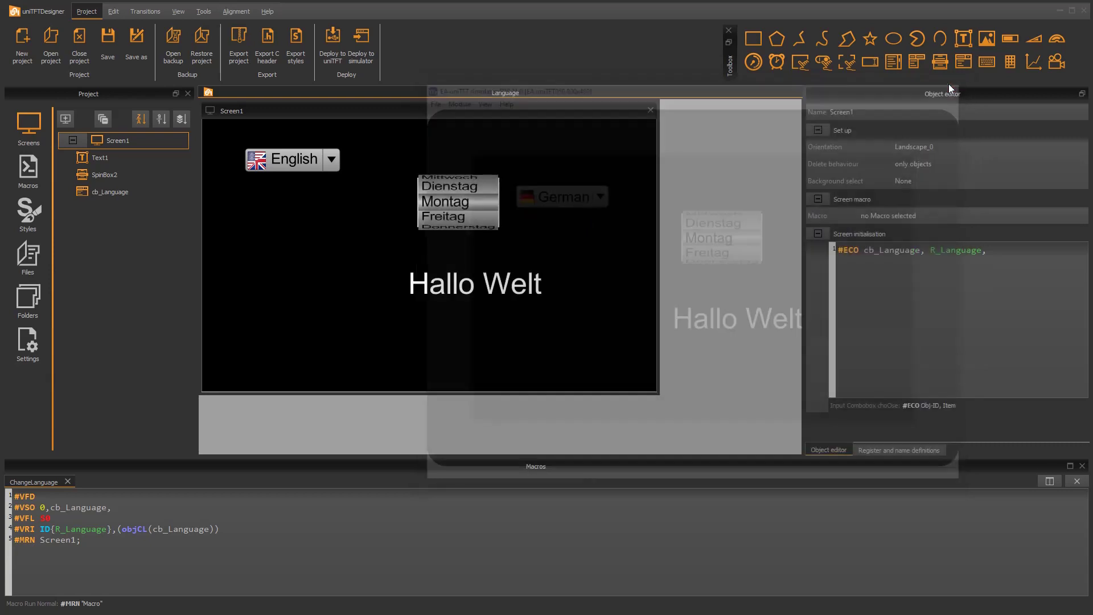
# Step: Open Language.csv from the project's Data folder in LibreOffice Calc with UTF-16 and semicolon separation, and go to its last filled cell
pyautogui.hotkey('alt', 'Tab')
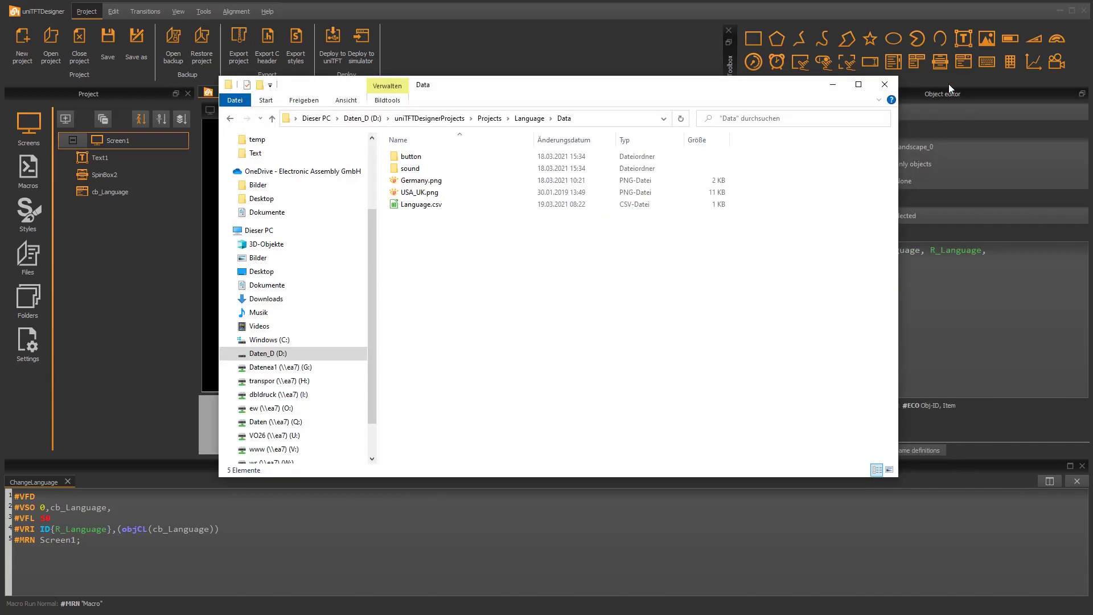
pyautogui.click(468, 207)
pyautogui.click(564, 139)
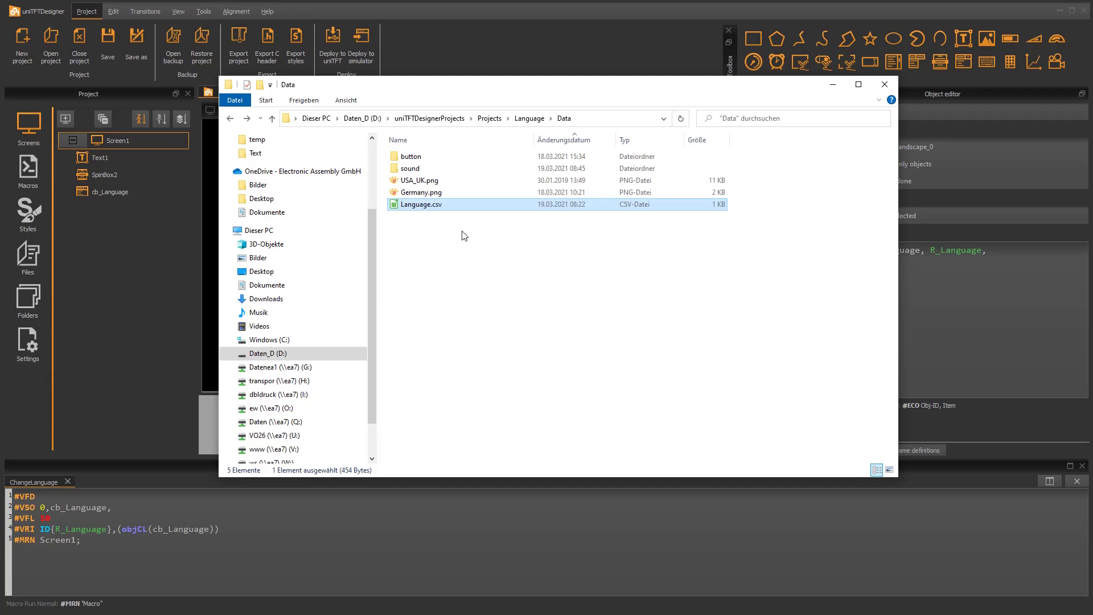
pyautogui.doubleClick(462, 206)
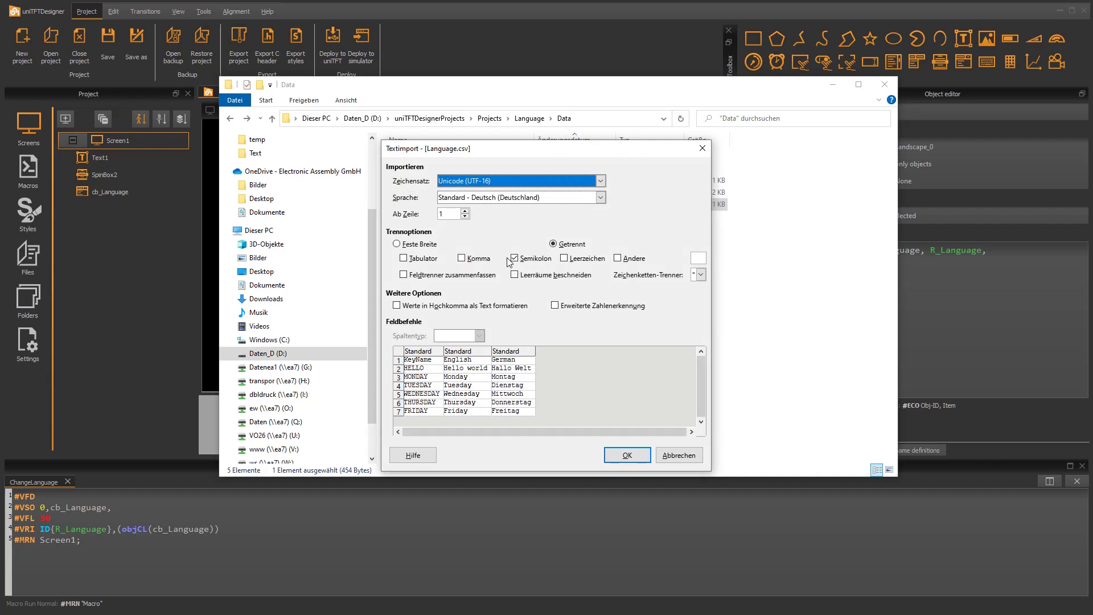
pyautogui.click(628, 455)
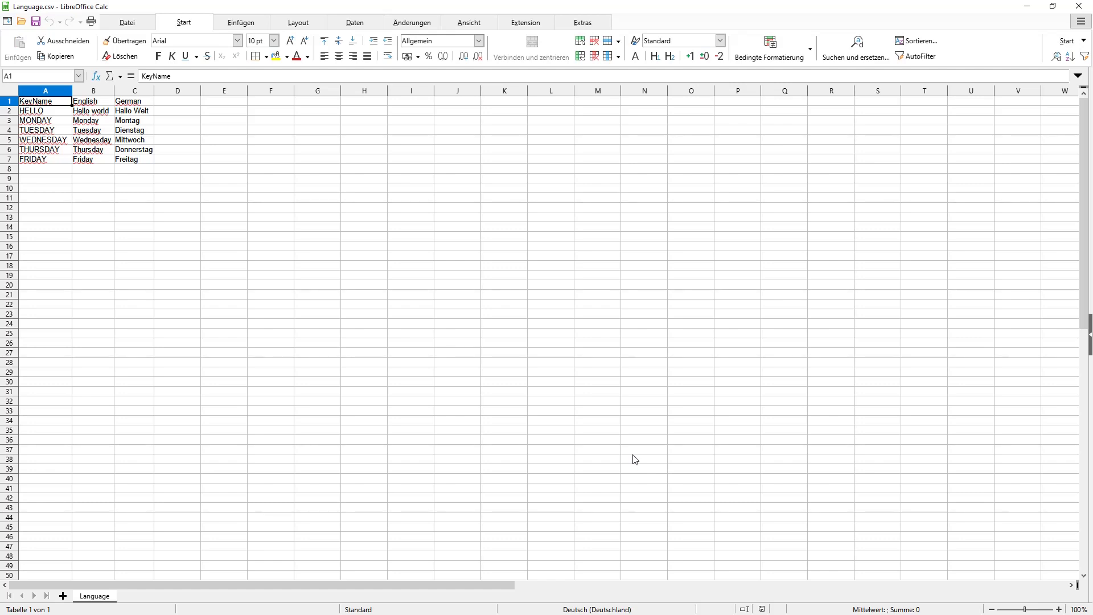
pyautogui.hotkey('ctrl', 'End')
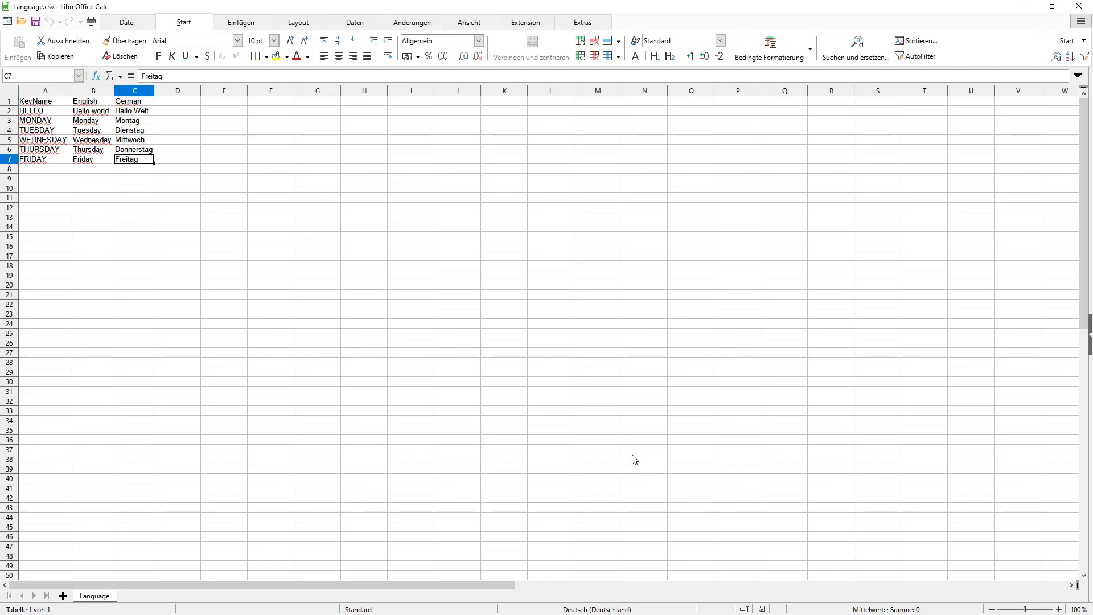